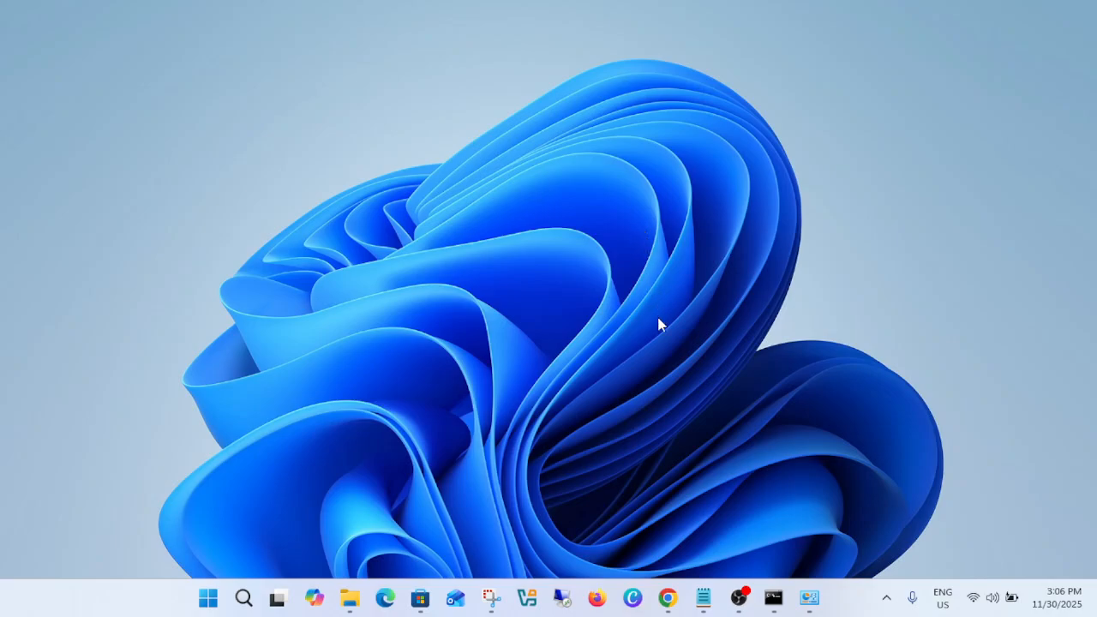
Switch to the Chrome window with Microsoft's Download Windows 11 page and check the "windows 11 download" search results it came from.
{"action": "mouse_move", "coordinate": [667, 598]}
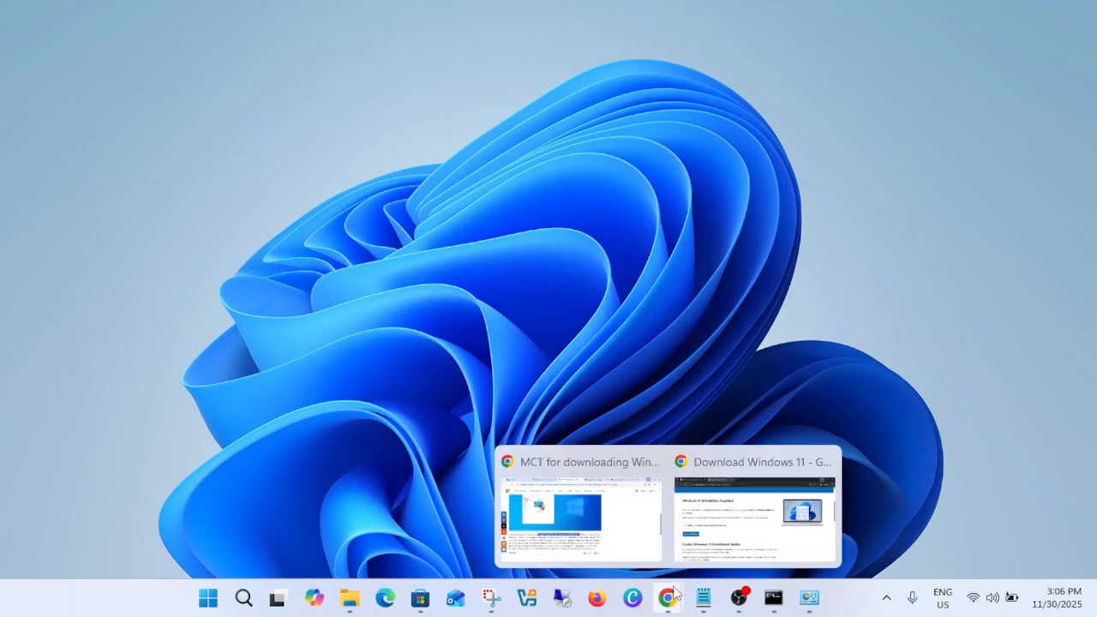
{"action": "left_click", "coordinate": [748, 529]}
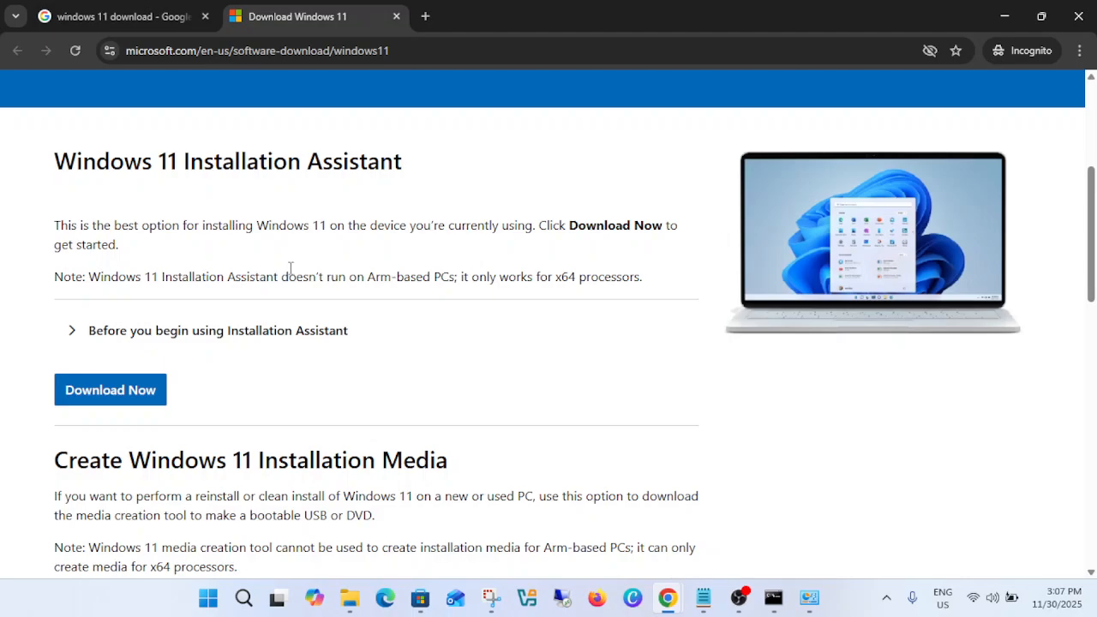
{"action": "scroll", "coordinate": [290, 268], "scroll_direction": "up", "scroll_amount": 4}
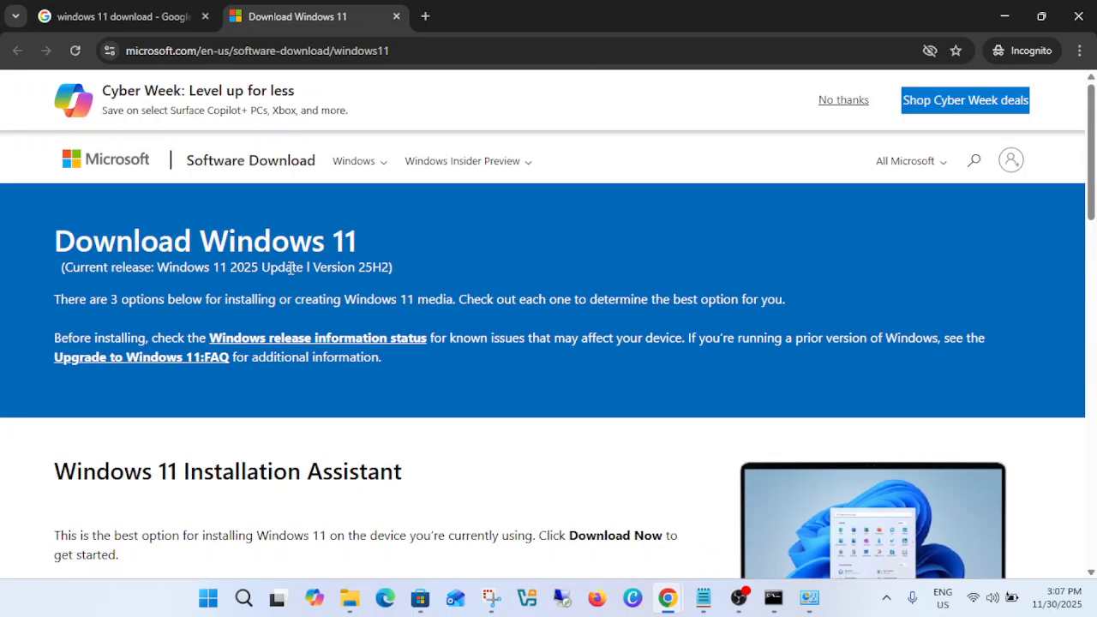
{"action": "left_click", "coordinate": [142, 15]}
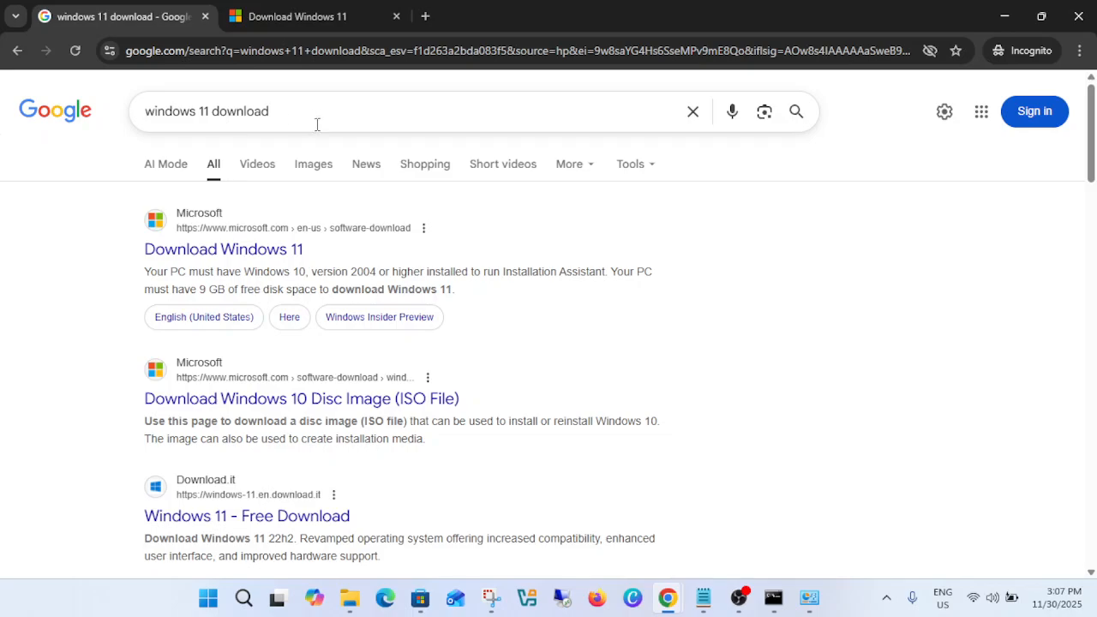
{"action": "left_click", "coordinate": [313, 29]}
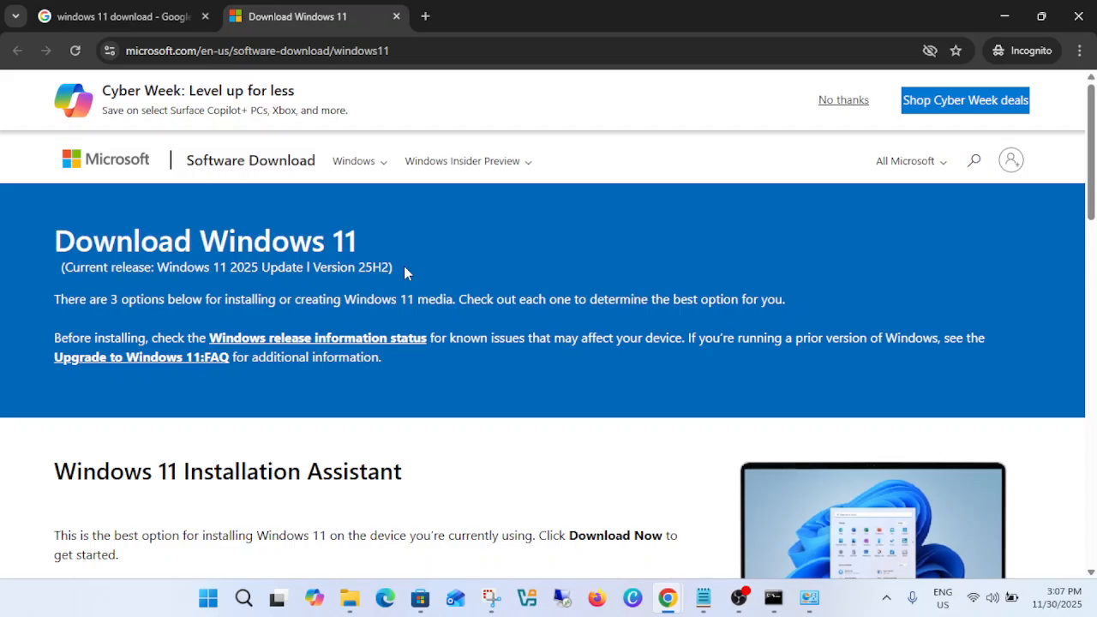
Download MediaCreationTool.exe from the Create Windows 11 Installation Media section into the Downloads folder.
{"action": "scroll", "coordinate": [406, 273], "scroll_direction": "down", "scroll_amount": 3}
{"action": "scroll", "coordinate": [407, 272], "scroll_direction": "down", "scroll_amount": 4}
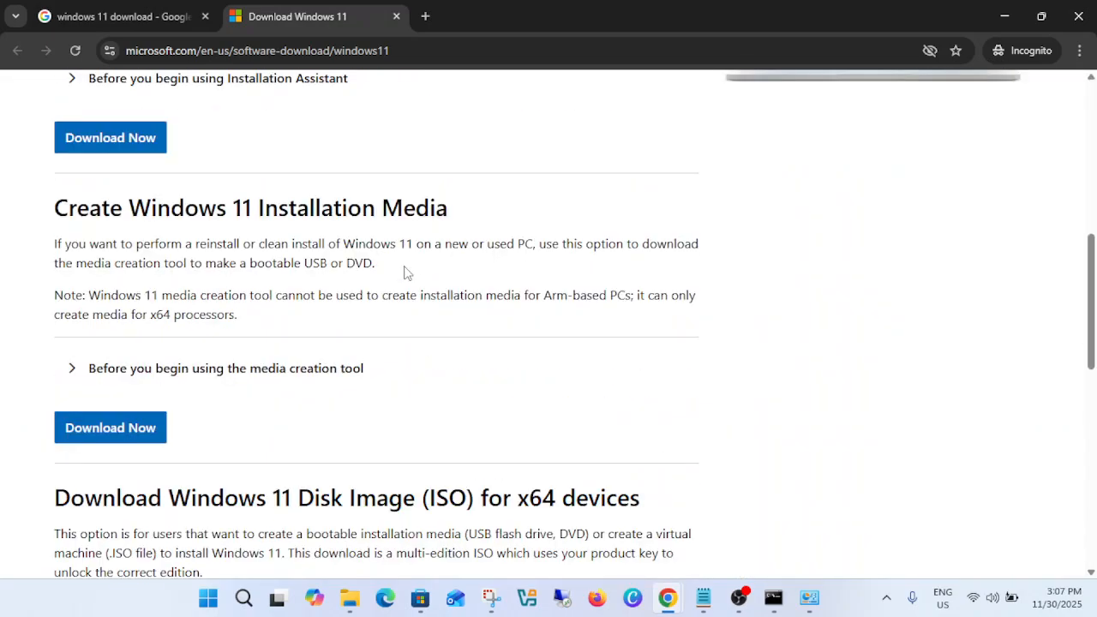
{"action": "left_click", "coordinate": [154, 436]}
{"action": "right_click", "coordinate": [154, 436]}
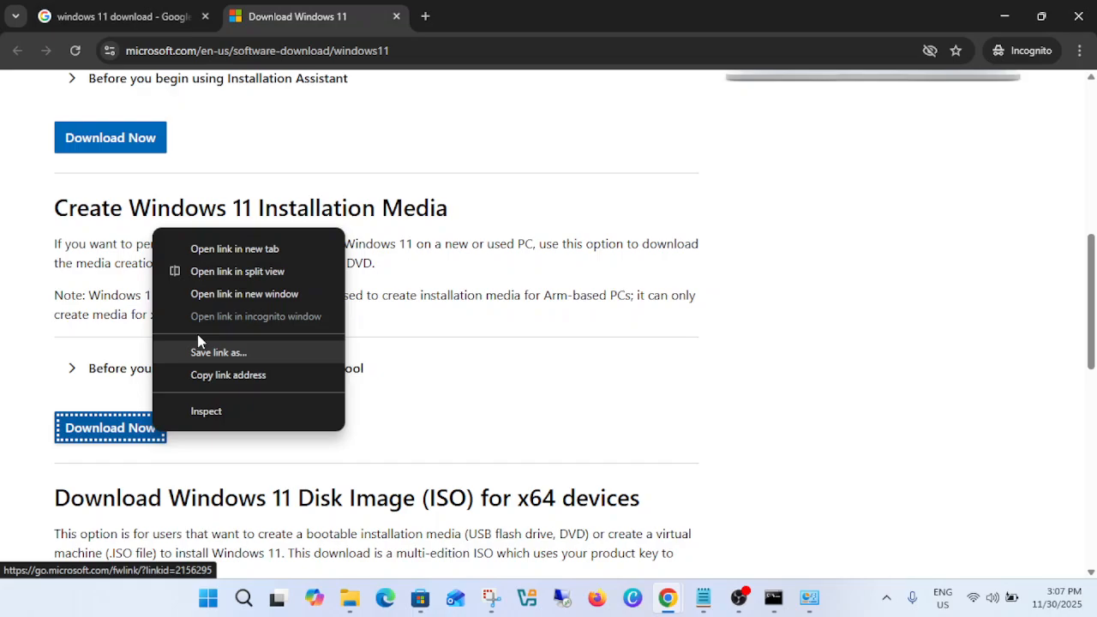
{"action": "left_click", "coordinate": [232, 249]}
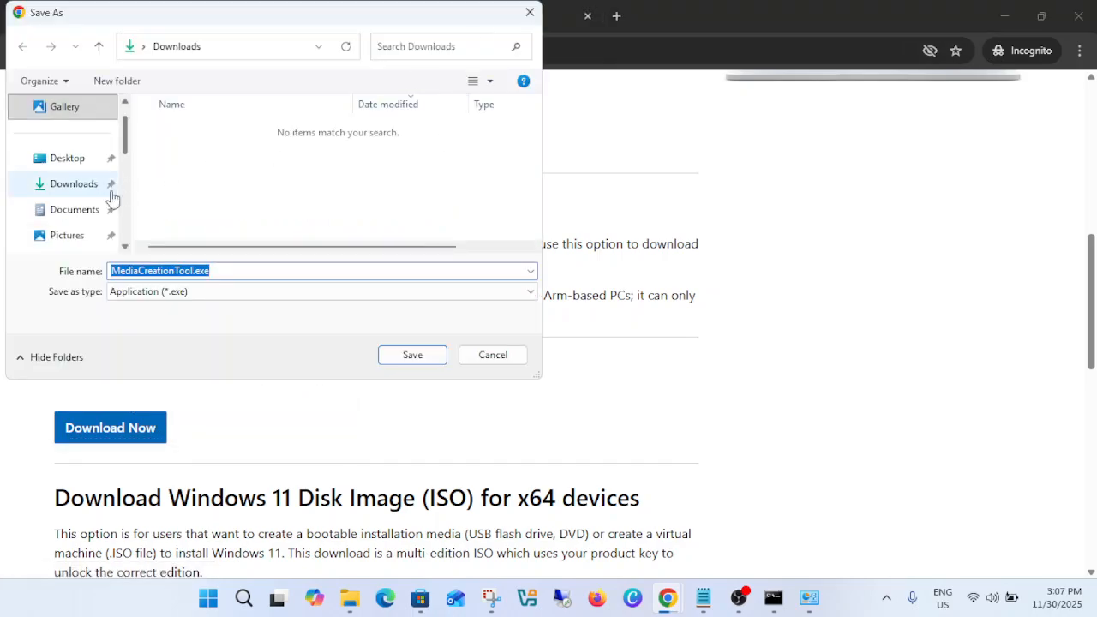
{"action": "left_click", "coordinate": [64, 189]}
{"action": "left_click", "coordinate": [431, 363]}
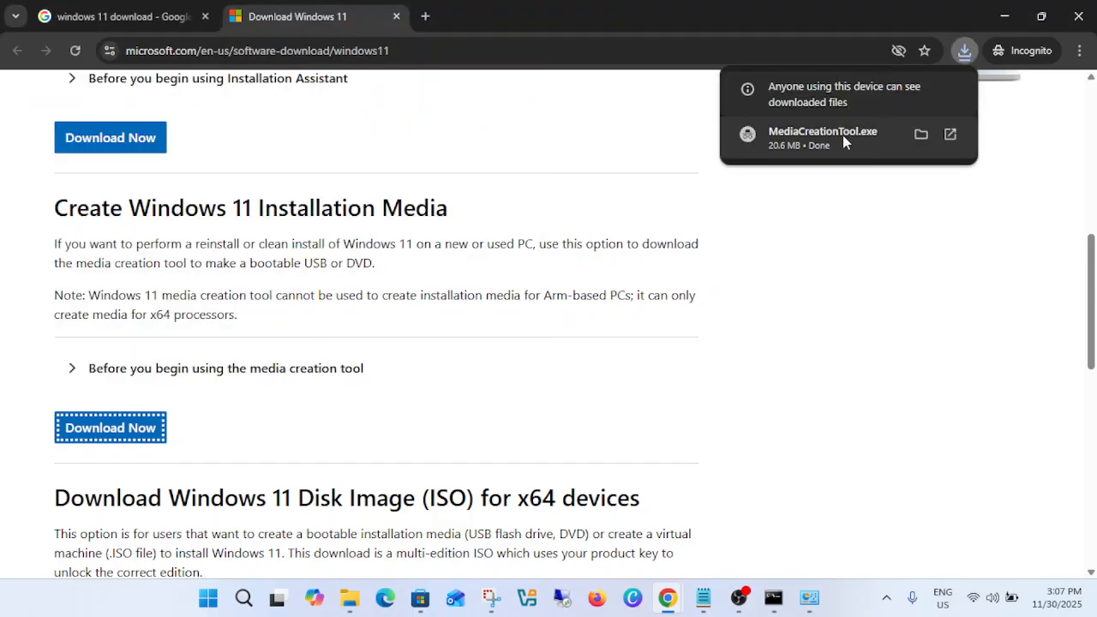
Show MediaCreationTool.exe in its folder, unblock it in its properties, and check its compatibility settings.
{"action": "left_click", "coordinate": [920, 136]}
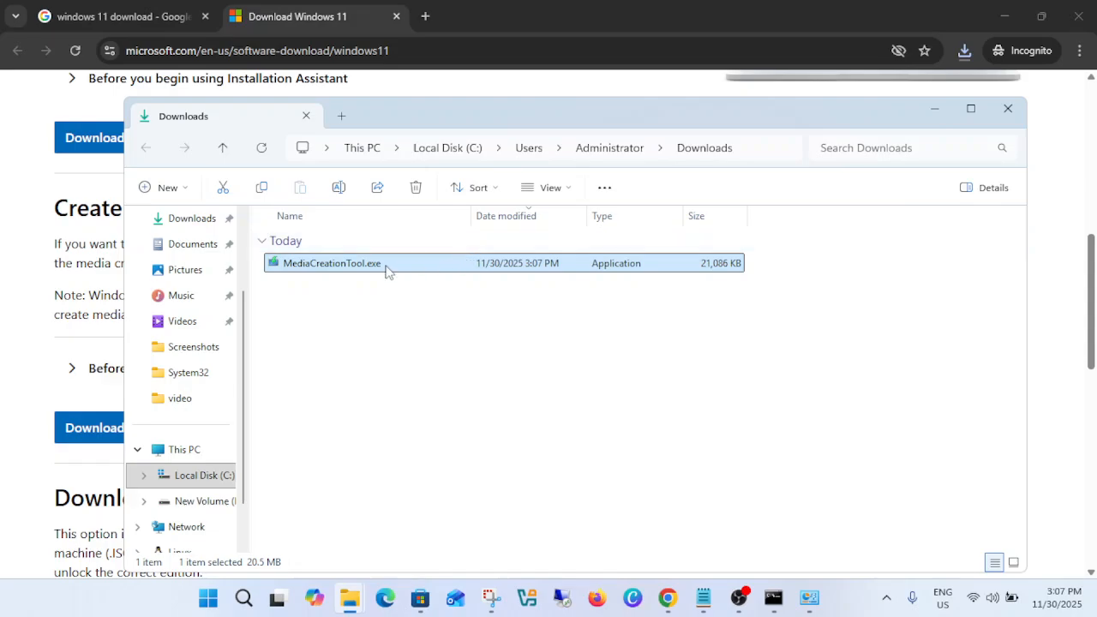
{"action": "right_click", "coordinate": [385, 271]}
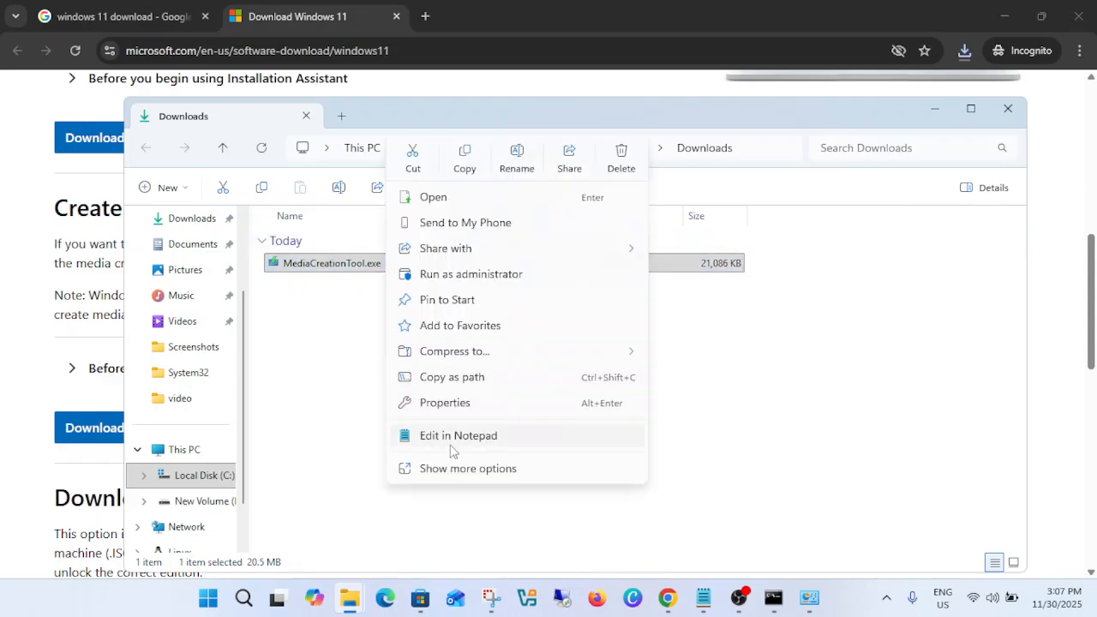
{"action": "left_click", "coordinate": [455, 474]}
{"action": "left_click", "coordinate": [450, 559]}
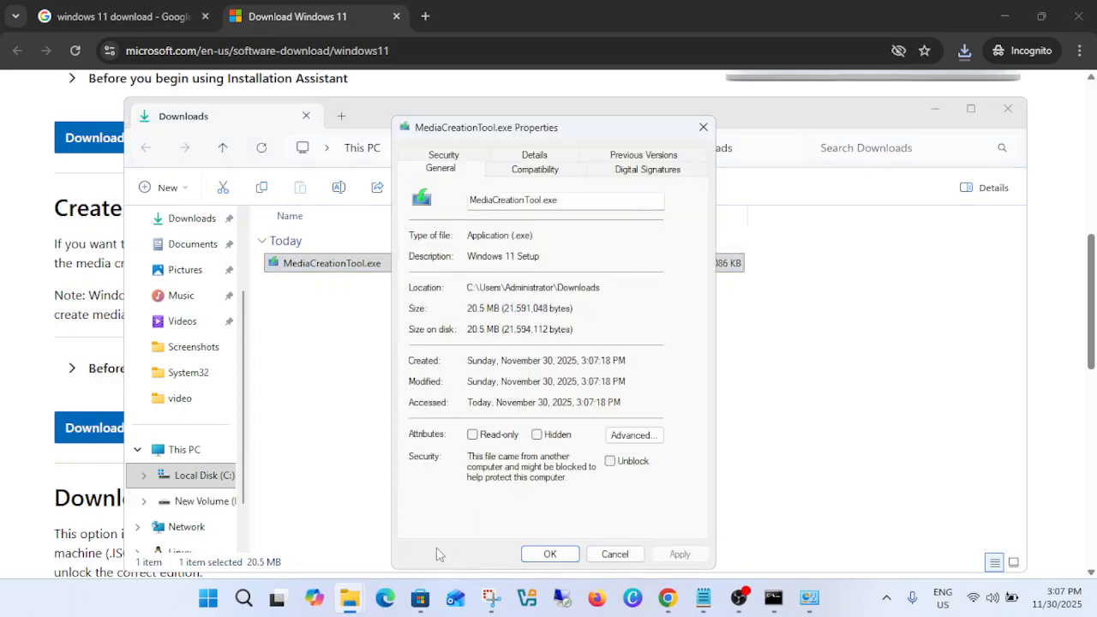
{"action": "left_click", "coordinate": [610, 462]}
{"action": "left_click", "coordinate": [680, 555]}
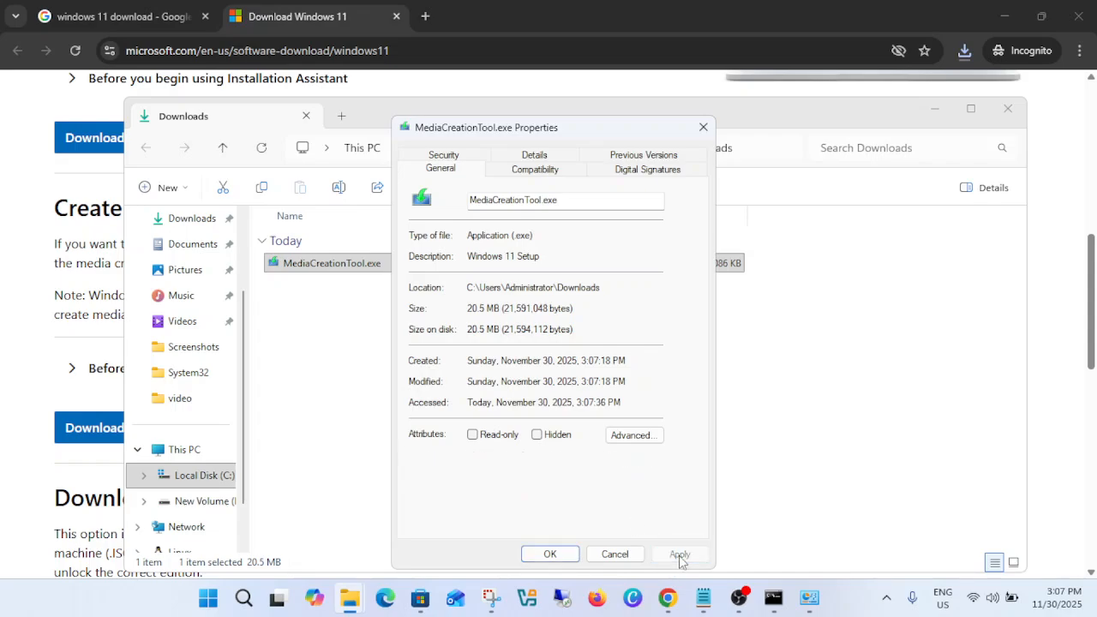
{"action": "left_click", "coordinate": [549, 177]}
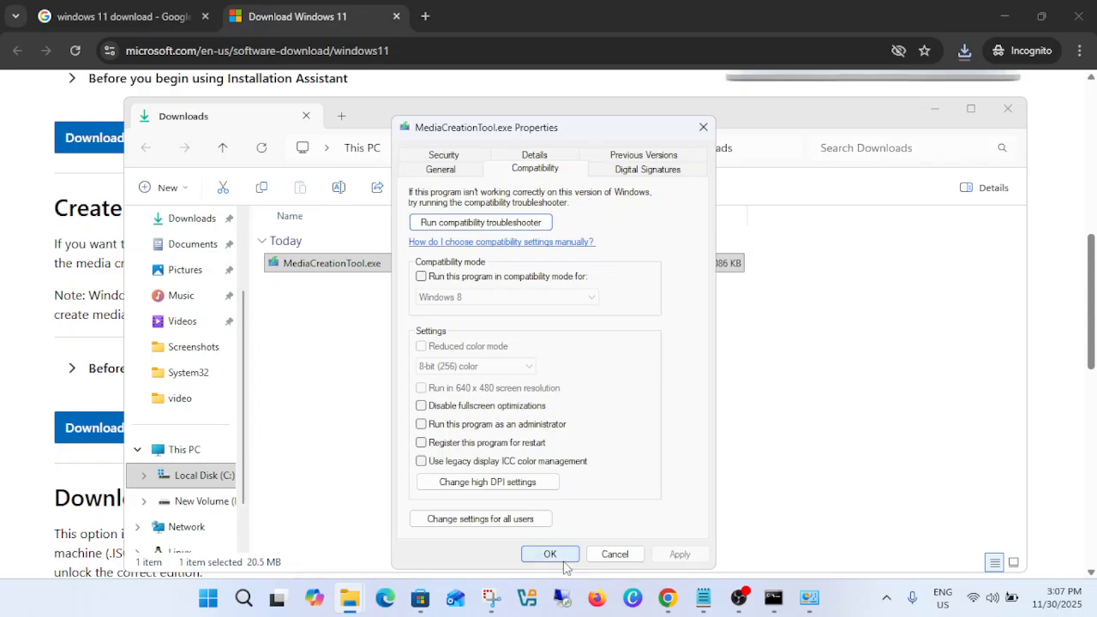
{"action": "left_click", "coordinate": [562, 555]}
Run MediaCreationTool.exe as administrator and shift the Windows 11 Setup window slightly.
{"action": "right_click", "coordinate": [354, 265]}
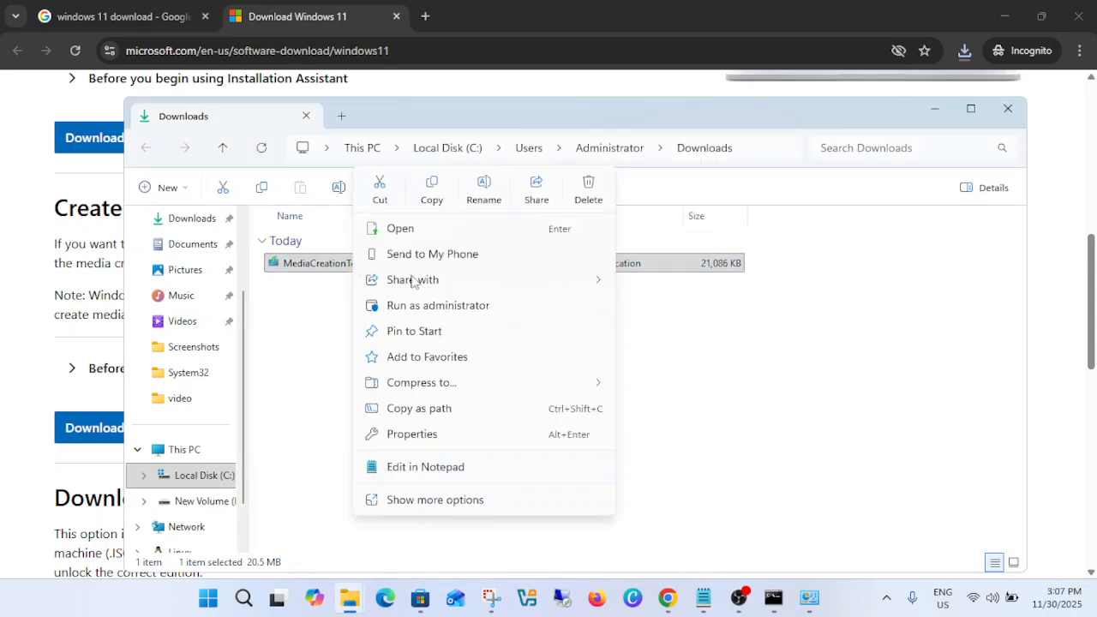
{"action": "left_click", "coordinate": [446, 309]}
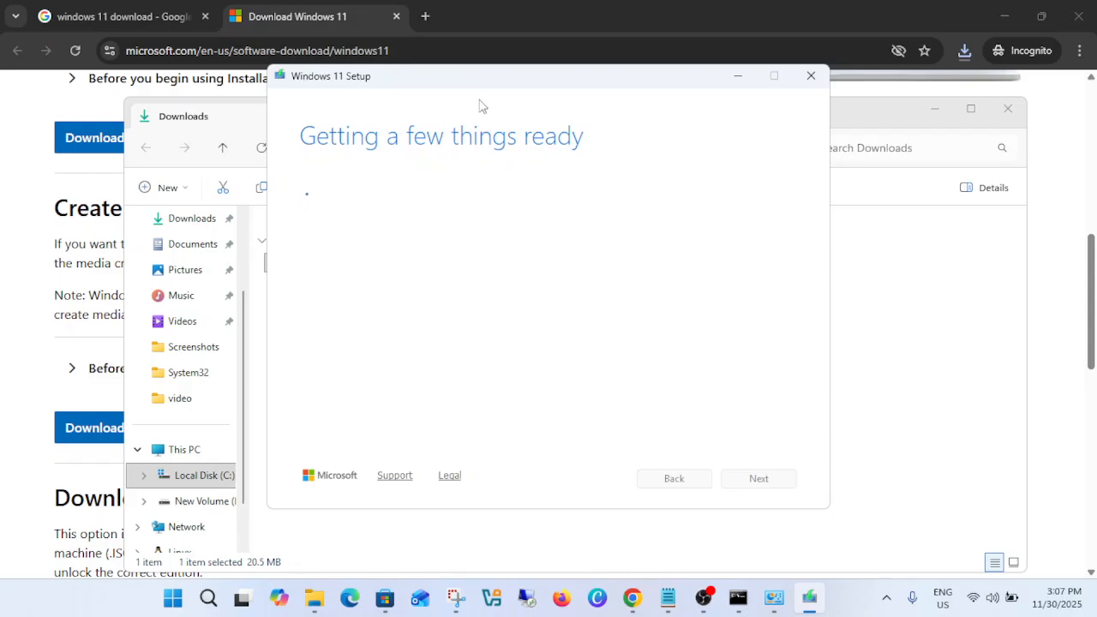
{"action": "left_click_drag", "start_coordinate": [503, 83], "coordinate": [521, 98]}
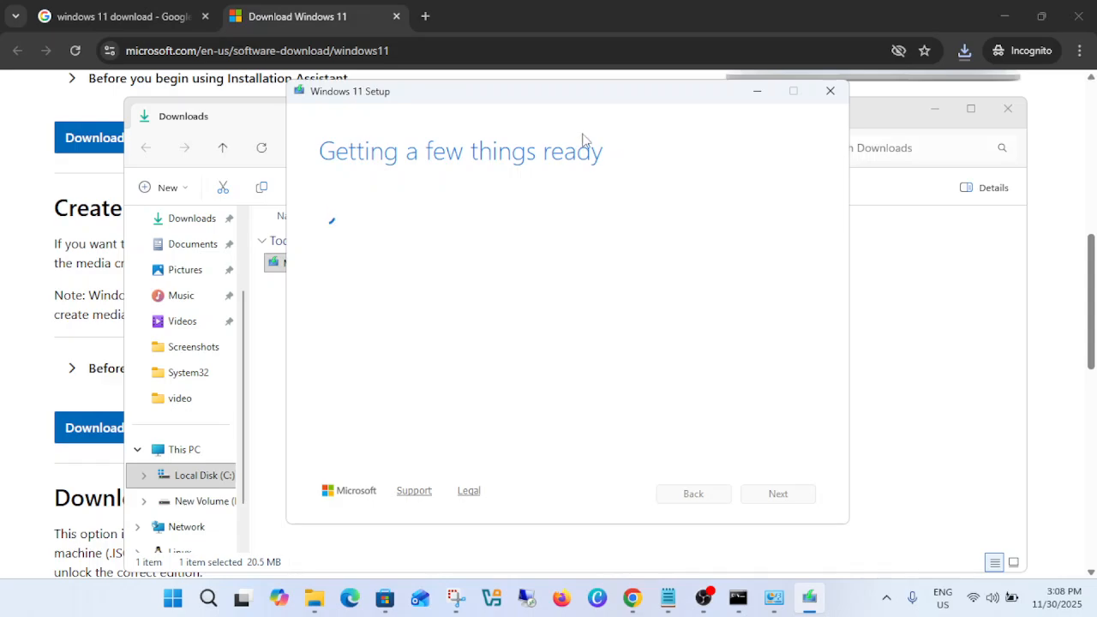
Minimize the Downloads folder window and the Windows 11 Setup window to get back to the download page.
{"action": "left_click", "coordinate": [243, 115]}
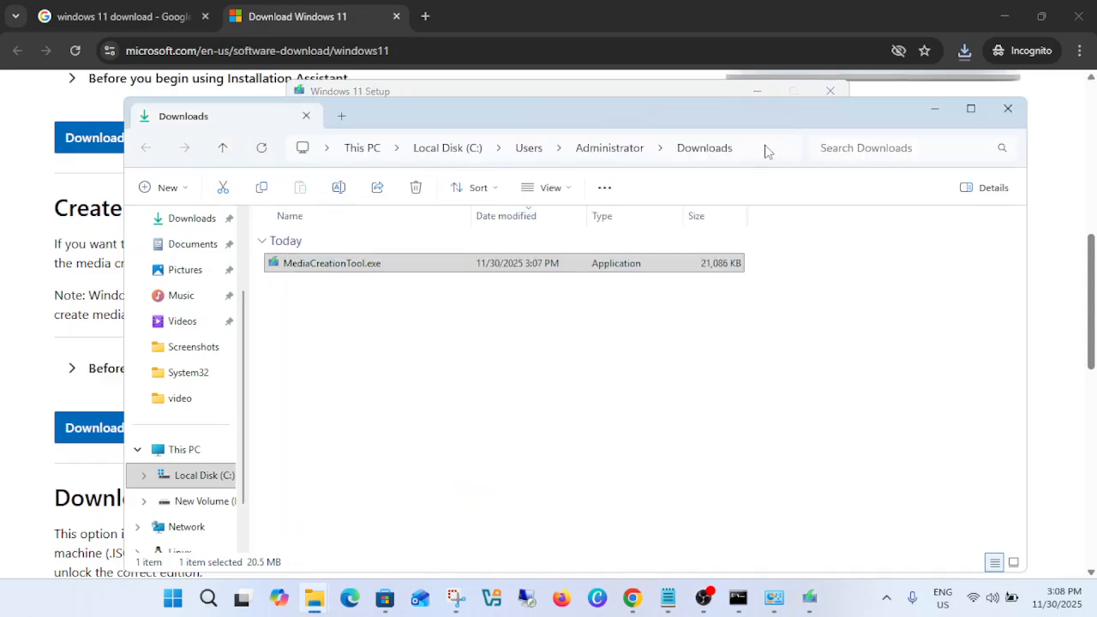
{"action": "left_click", "coordinate": [933, 108]}
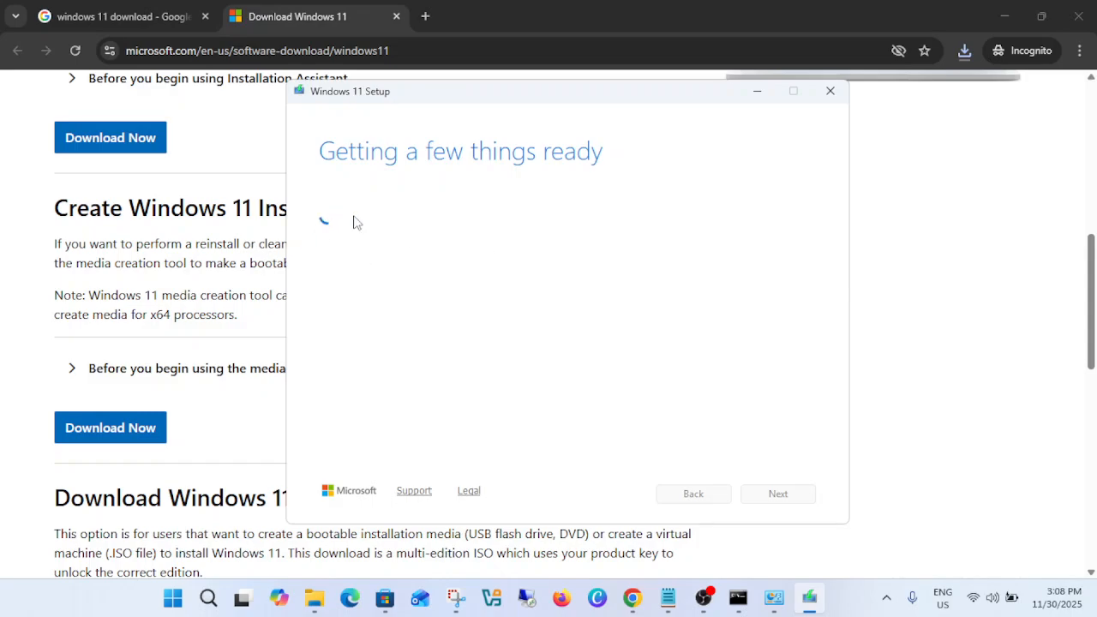
{"action": "left_click", "coordinate": [758, 90]}
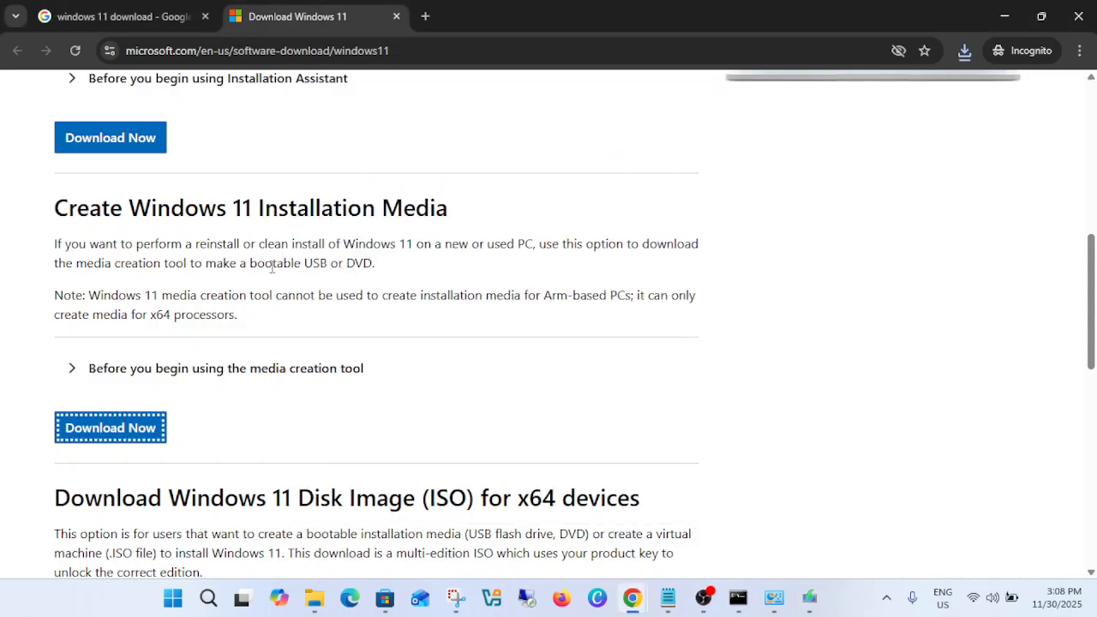
In the Disk Image (ISO) for x64 devices section, select and confirm Windows 11 (multi-edition ISO for x64 devices).
{"action": "scroll", "coordinate": [273, 266], "scroll_direction": "up", "scroll_amount": 3}
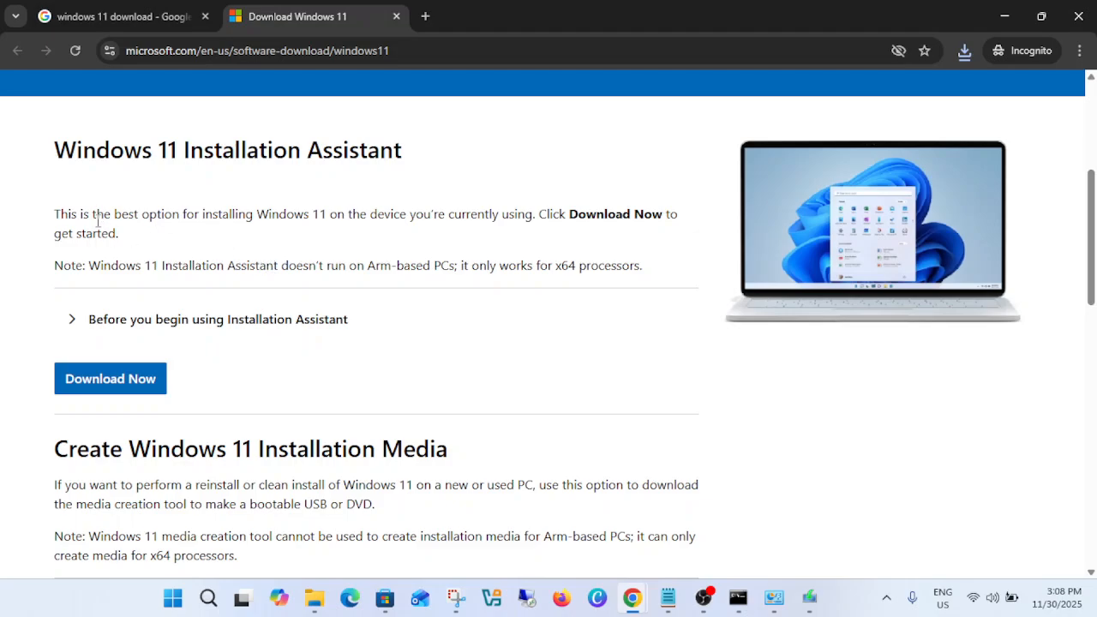
{"action": "scroll", "coordinate": [146, 230], "scroll_direction": "down", "scroll_amount": 6}
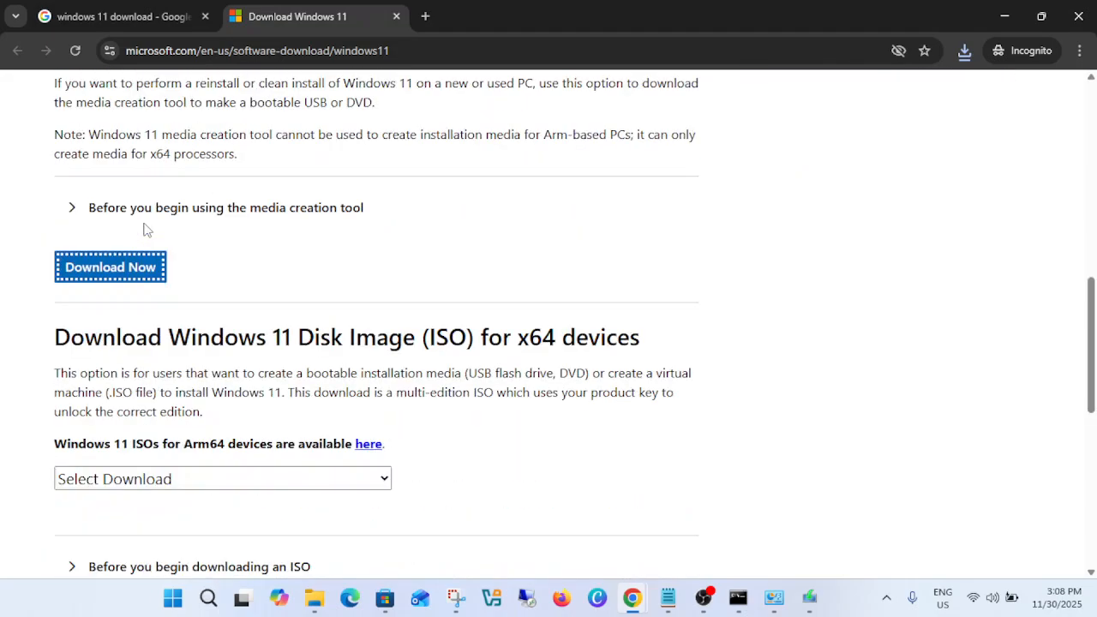
{"action": "left_click_drag", "start_coordinate": [75, 258], "coordinate": [601, 262]}
{"action": "scroll", "coordinate": [399, 247], "scroll_direction": "down", "scroll_amount": 2}
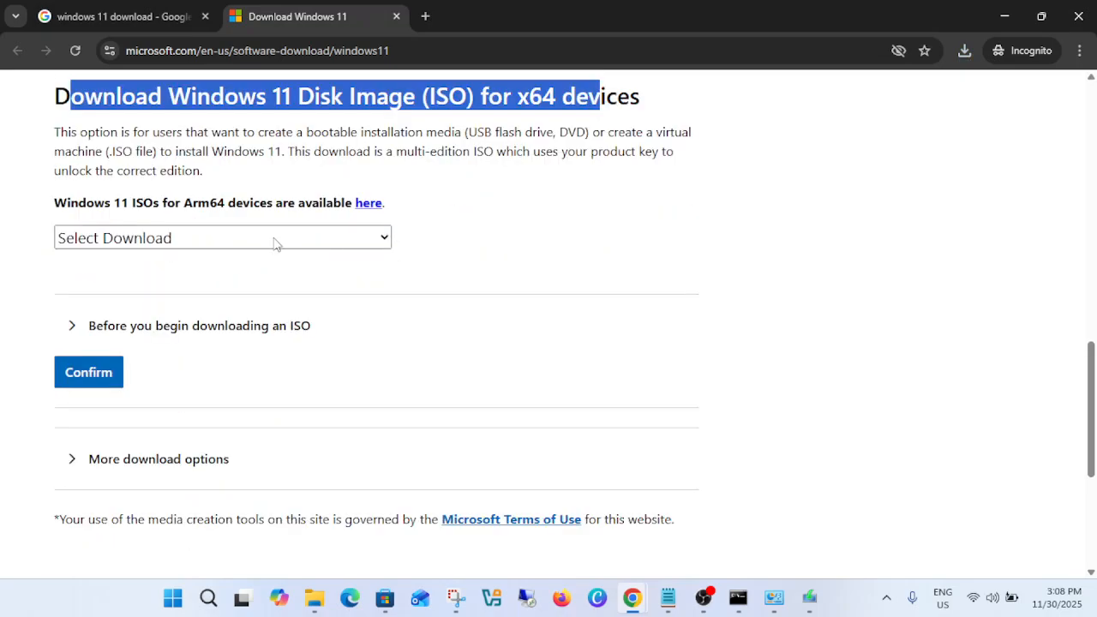
{"action": "left_click", "coordinate": [276, 245]}
{"action": "left_click", "coordinate": [260, 293]}
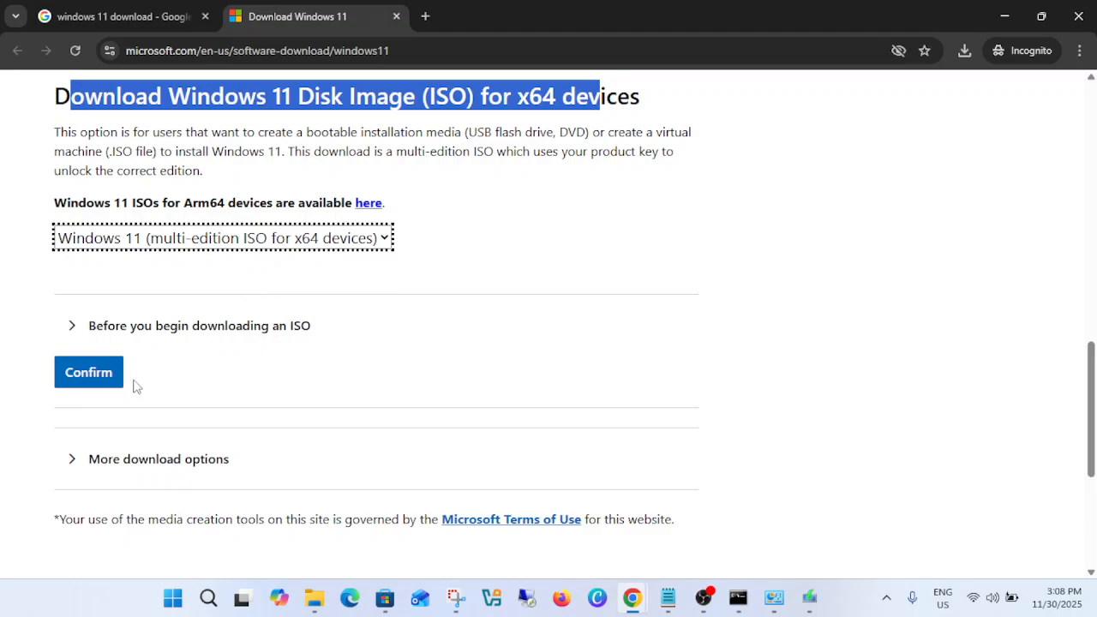
{"action": "left_click", "coordinate": [101, 377]}
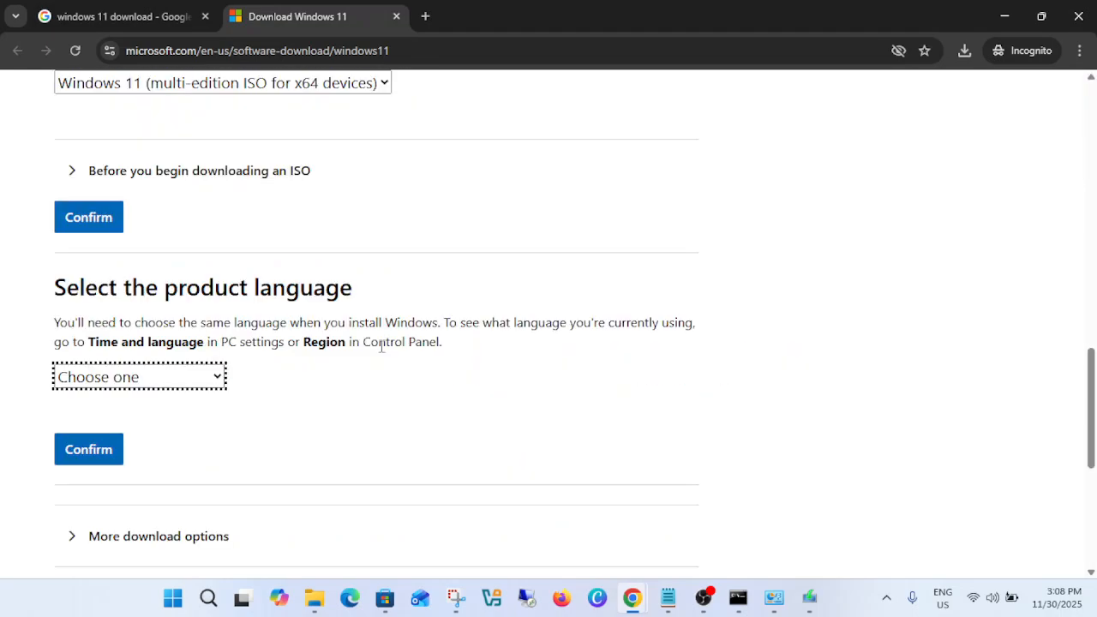
Set the product language to English (United States) and confirm it.
{"action": "left_click", "coordinate": [164, 385]}
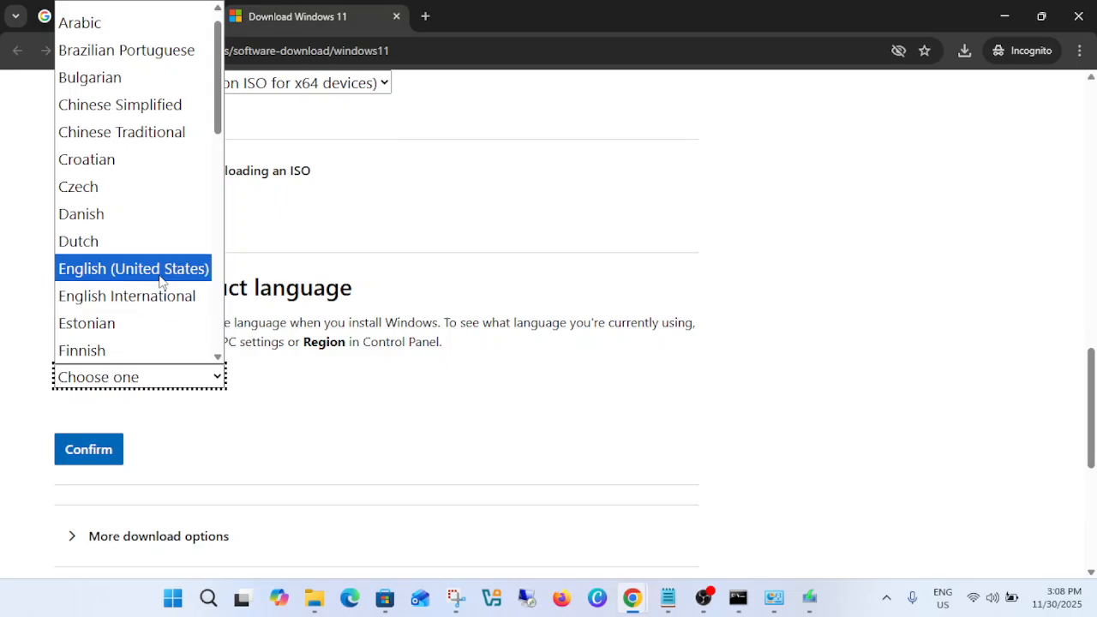
{"action": "left_click", "coordinate": [160, 270]}
{"action": "left_click", "coordinate": [89, 449]}
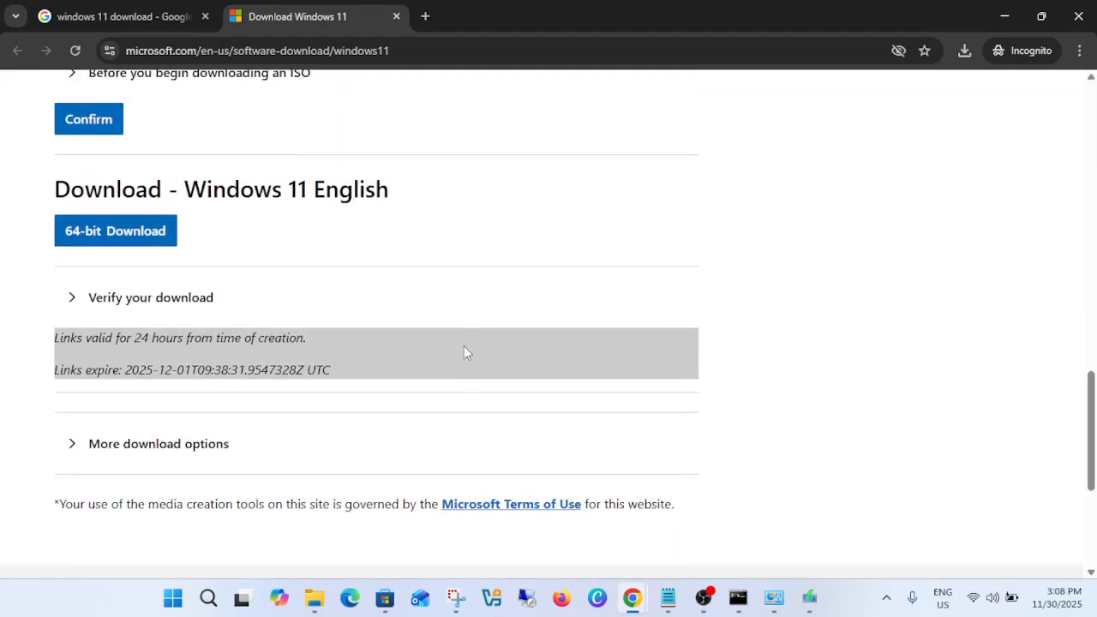
Start the 64-bit Windows 11 English download, saving Win11_25H2_English_x64.iso to the Downloads folder.
{"action": "scroll", "coordinate": [464, 347], "scroll_direction": "down", "scroll_amount": 1}
{"action": "scroll", "coordinate": [359, 361], "scroll_direction": "up", "scroll_amount": 1}
{"action": "left_click_drag", "start_coordinate": [111, 170], "coordinate": [366, 168]}
{"action": "left_click", "coordinate": [127, 214]}
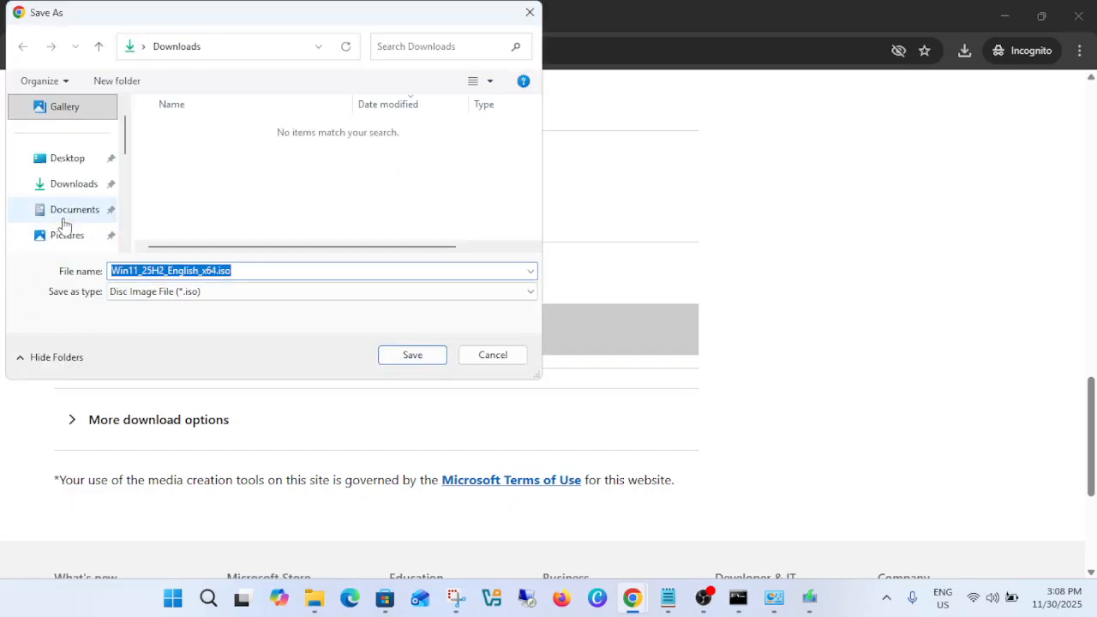
{"action": "left_click", "coordinate": [76, 193]}
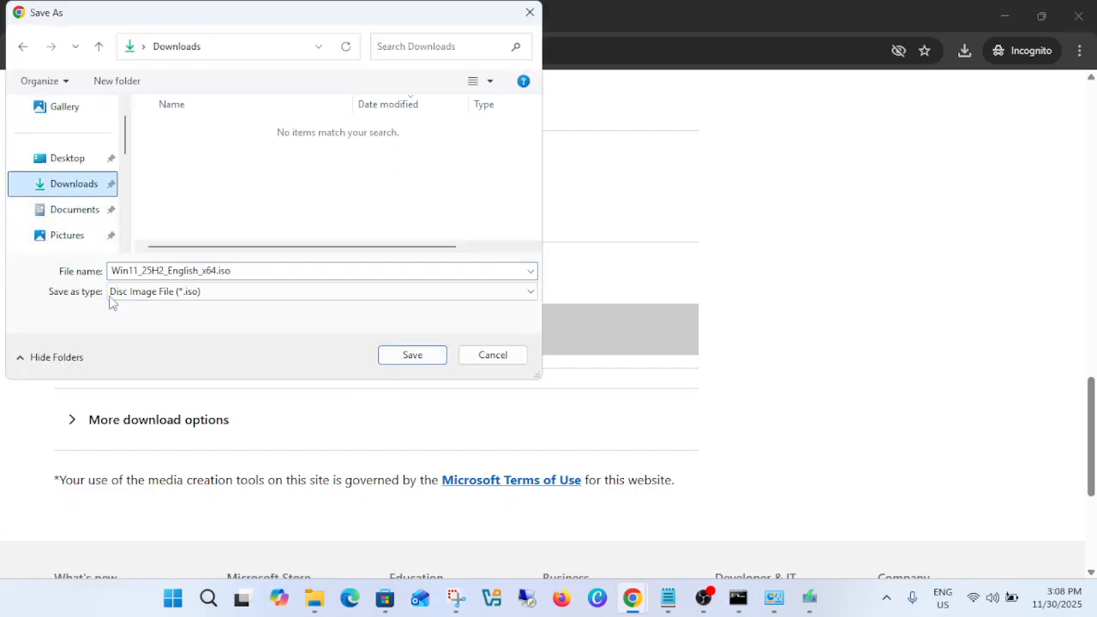
{"action": "left_click", "coordinate": [411, 355]}
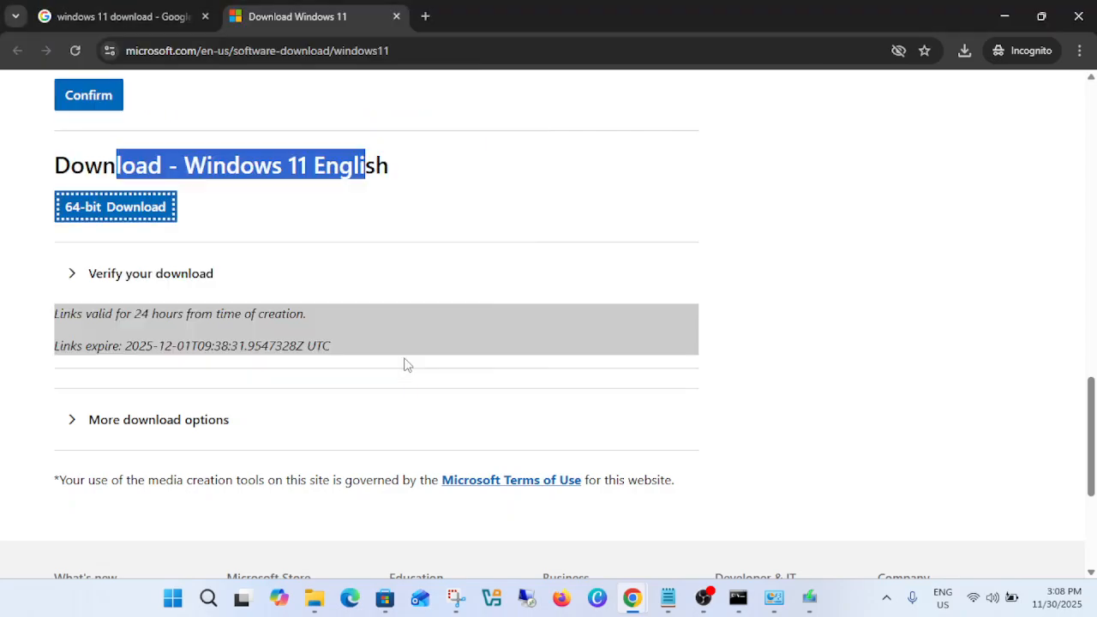
Pause the Win11_25H2_English_x64.iso download and close the recent download history.
{"action": "left_click", "coordinate": [964, 52]}
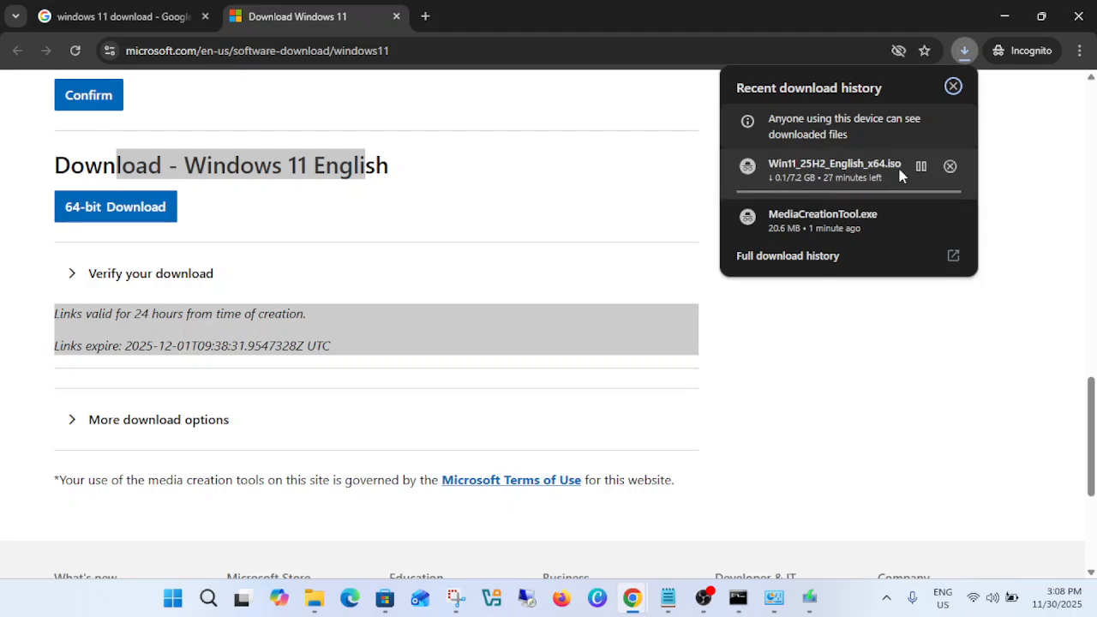
{"action": "left_click", "coordinate": [921, 166]}
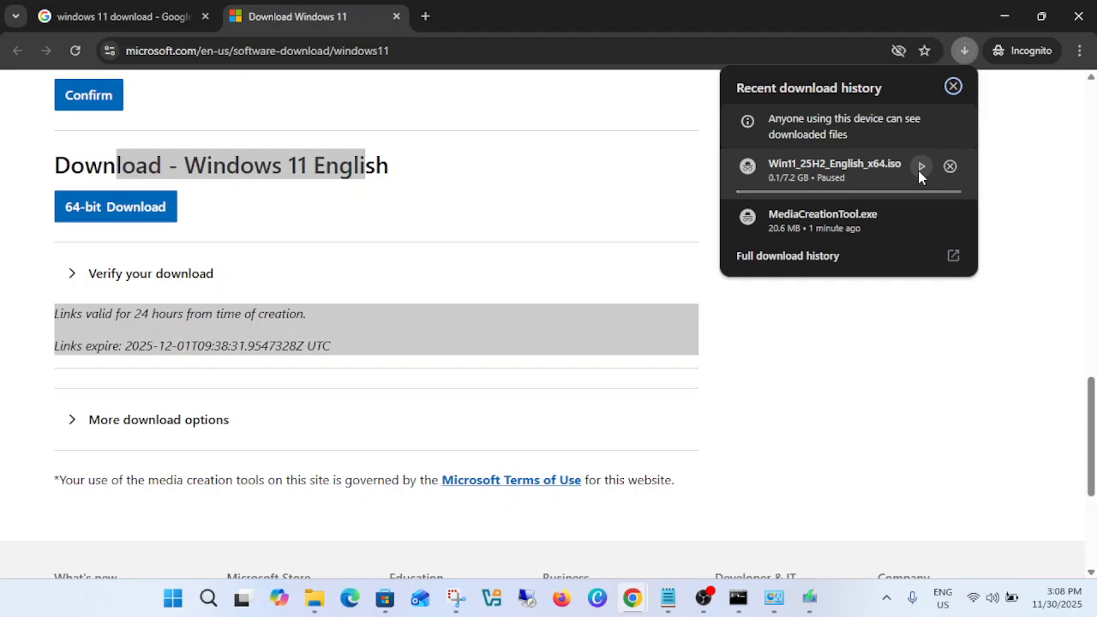
{"action": "left_click", "coordinate": [953, 87]}
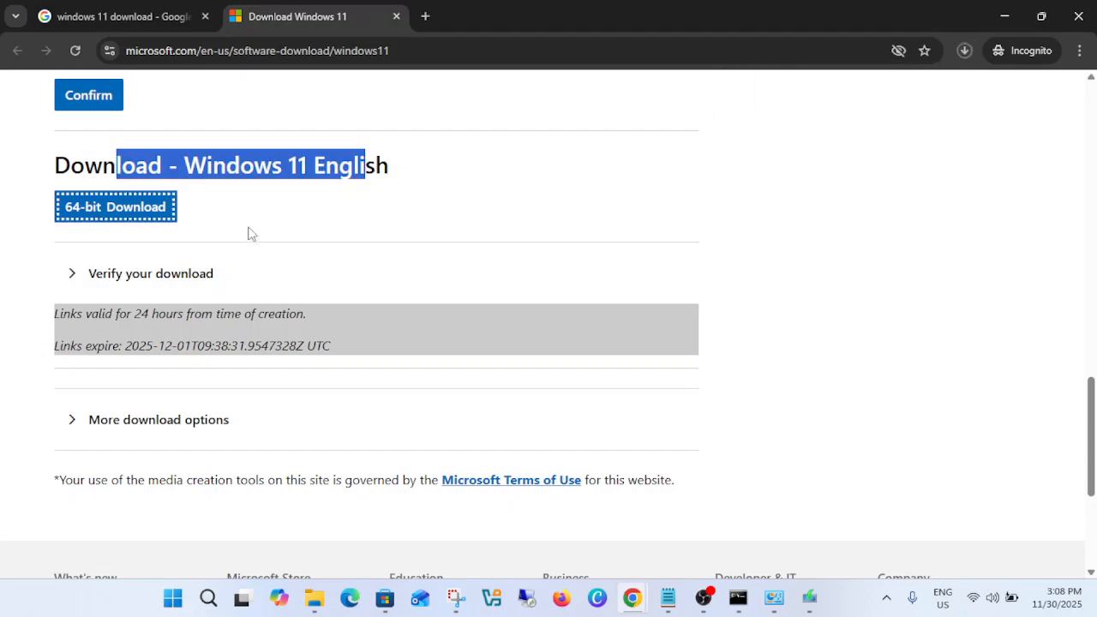
{"action": "left_click", "coordinate": [255, 183]}
{"action": "scroll", "coordinate": [277, 282], "scroll_direction": "up", "scroll_amount": 9}
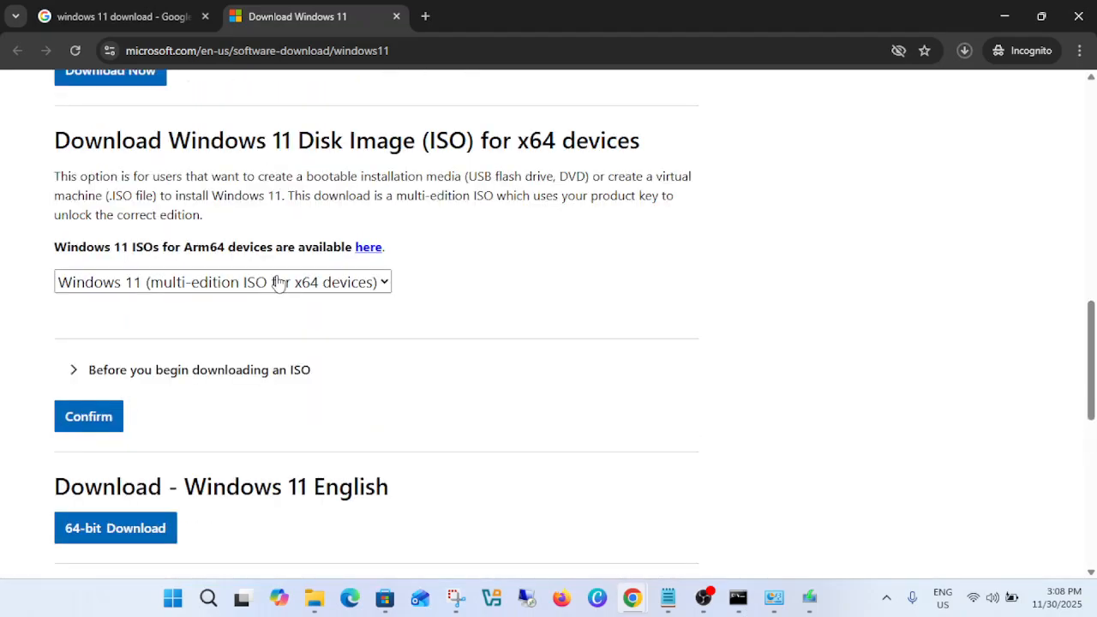
{"action": "scroll", "coordinate": [277, 282], "scroll_direction": "up", "scroll_amount": 5}
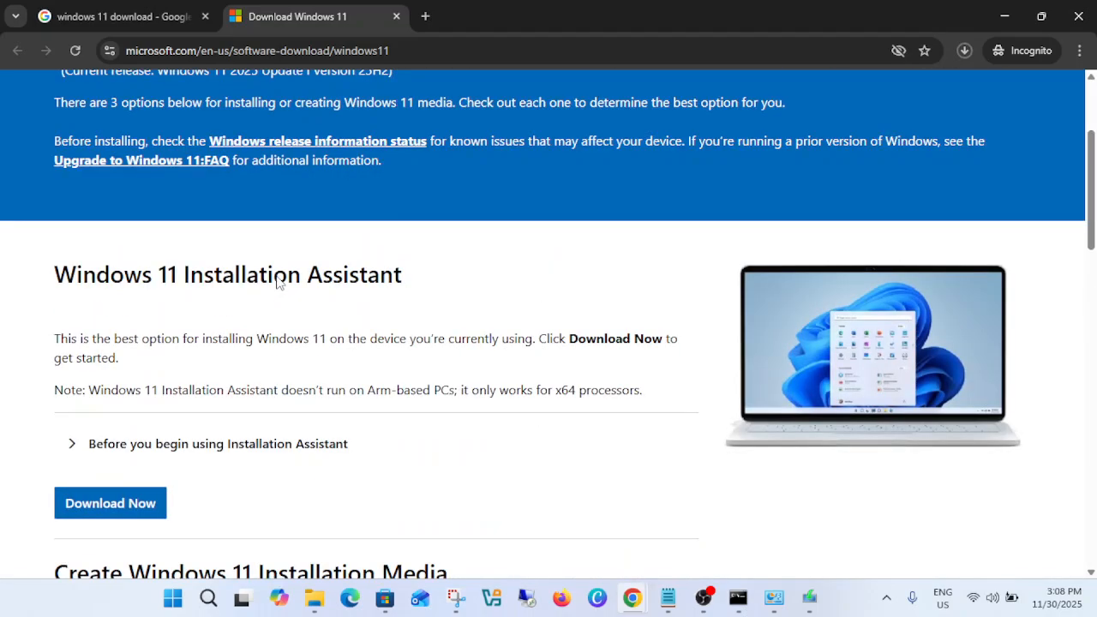
Switch to File Explorer, maximize its Documents window and open the ISO folder on Local Disk (C:).
{"action": "scroll", "coordinate": [277, 278], "scroll_direction": "down", "scroll_amount": 1}
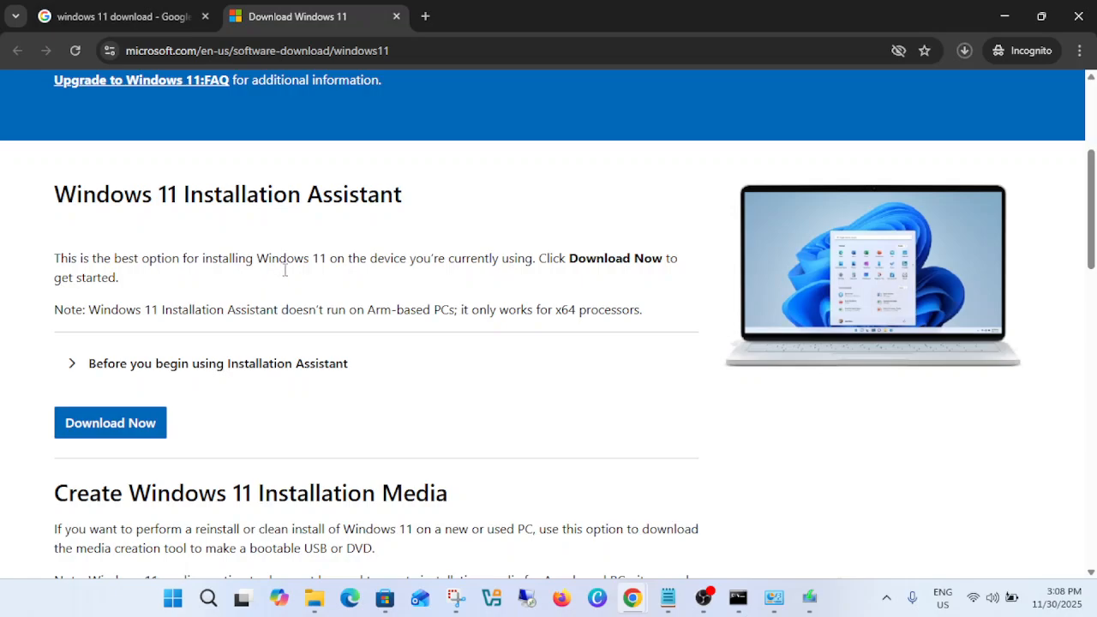
{"action": "mouse_move", "coordinate": [315, 598]}
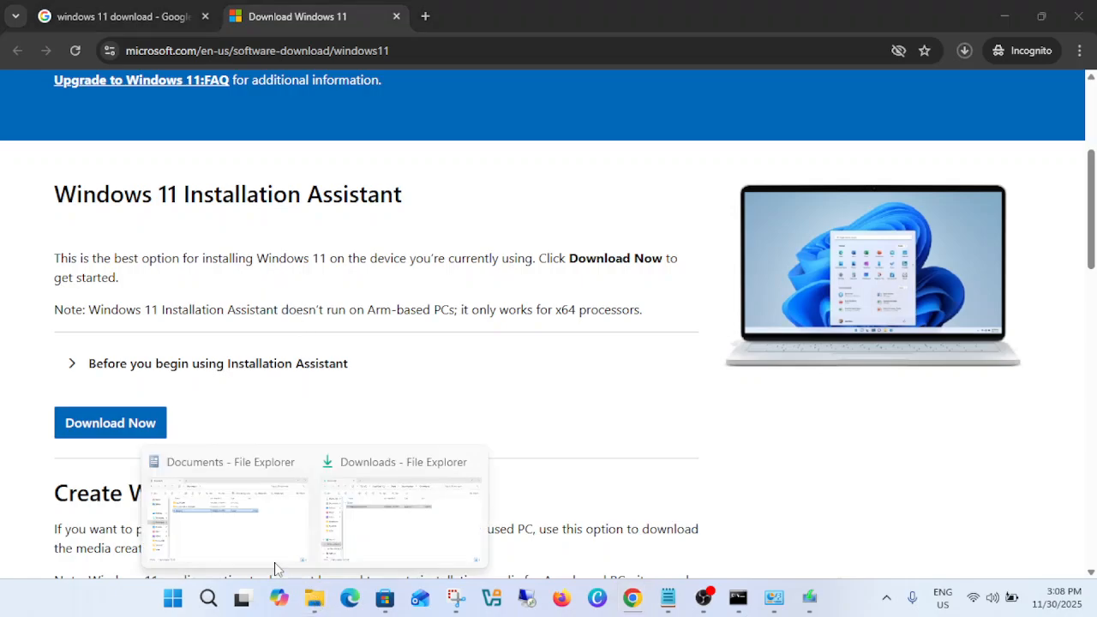
{"action": "left_click", "coordinate": [242, 495]}
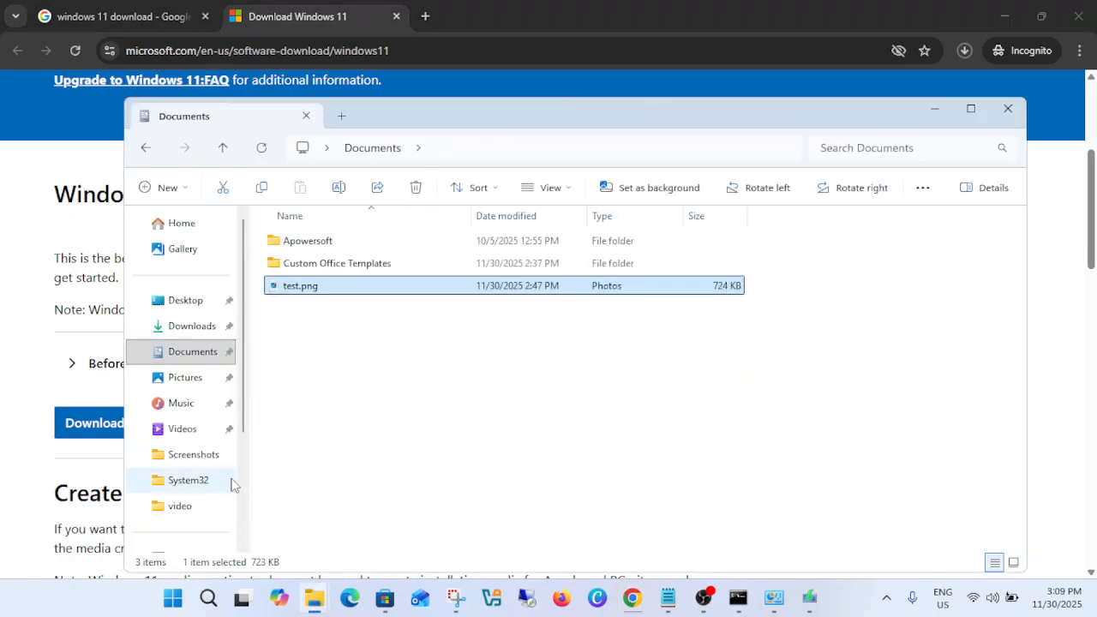
{"action": "left_click", "coordinate": [971, 109]}
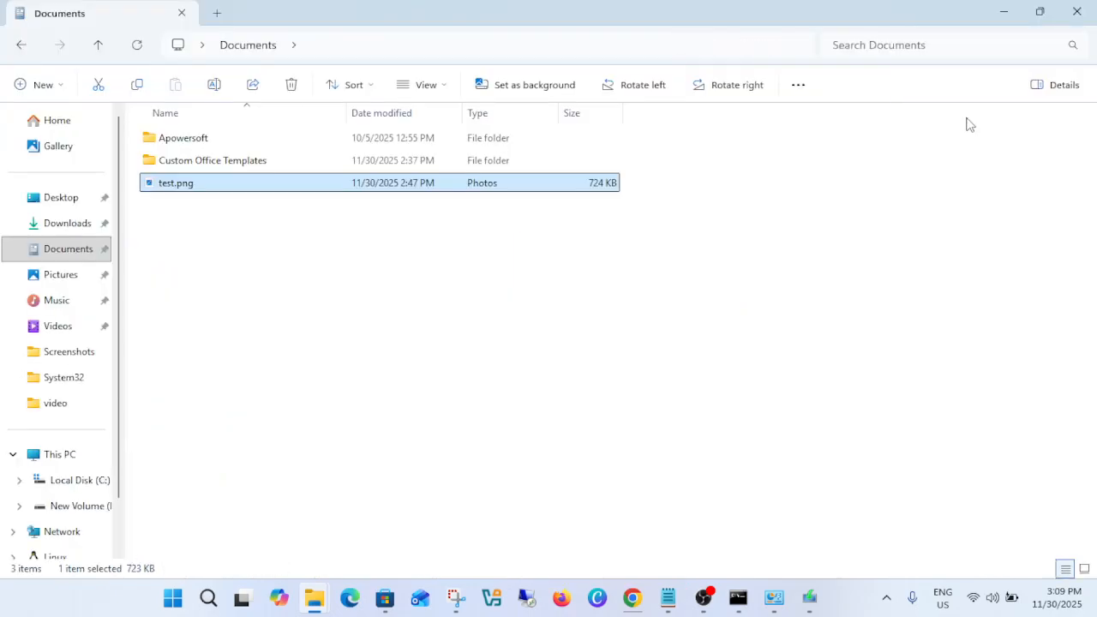
{"action": "left_click", "coordinate": [68, 463]}
{"action": "double_click", "coordinate": [263, 167]}
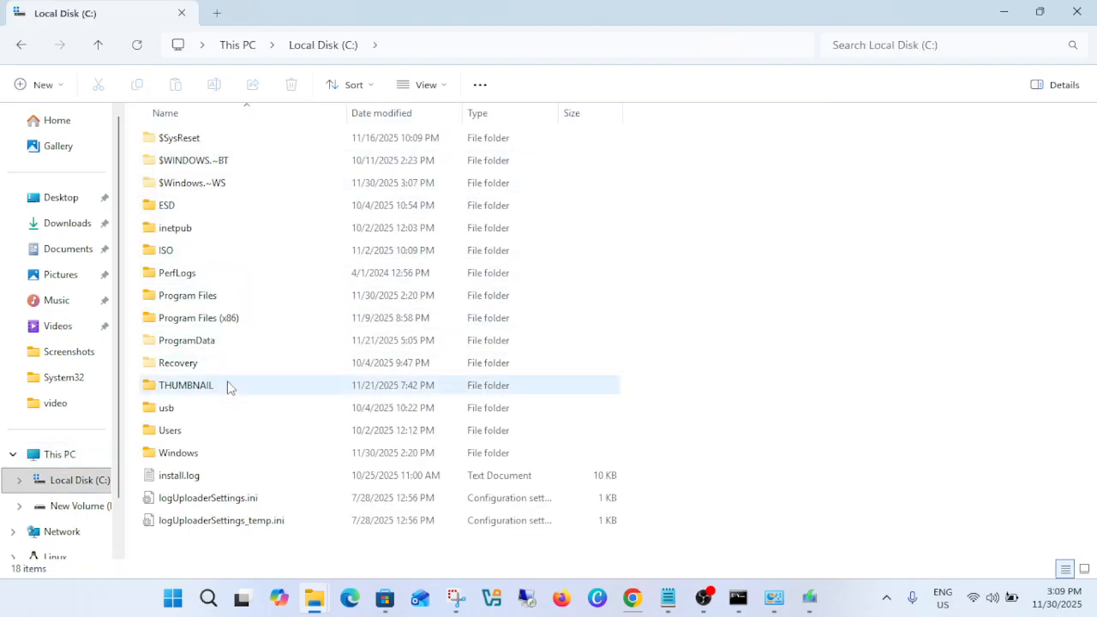
{"action": "double_click", "coordinate": [199, 257]}
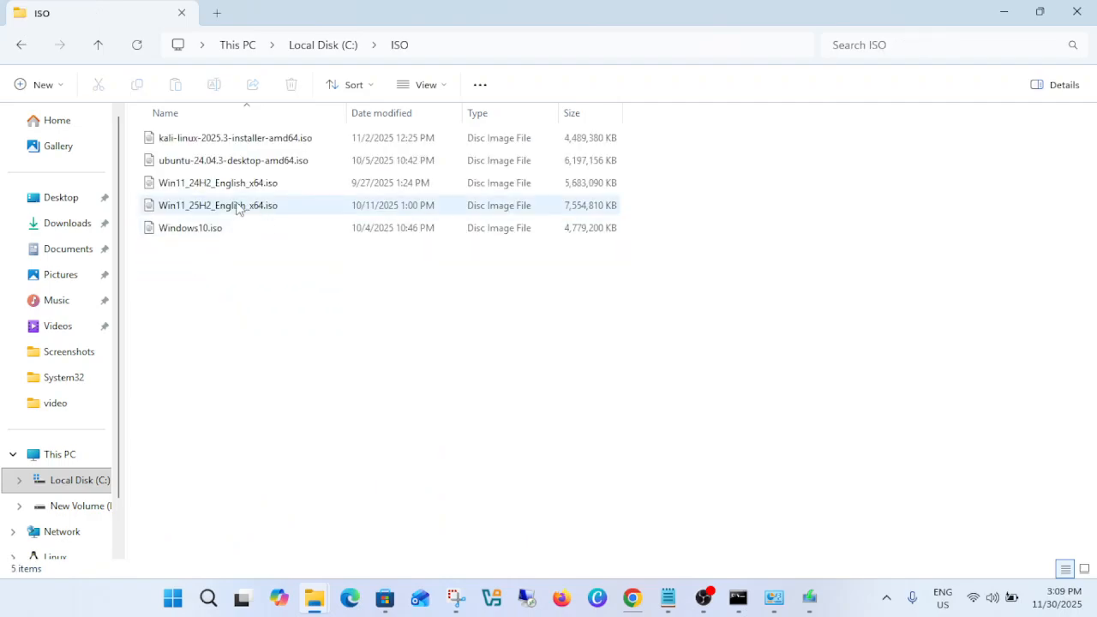
Try to mount Win11_25H2_English_x64.iso from the ISO folder.
{"action": "left_click", "coordinate": [238, 210]}
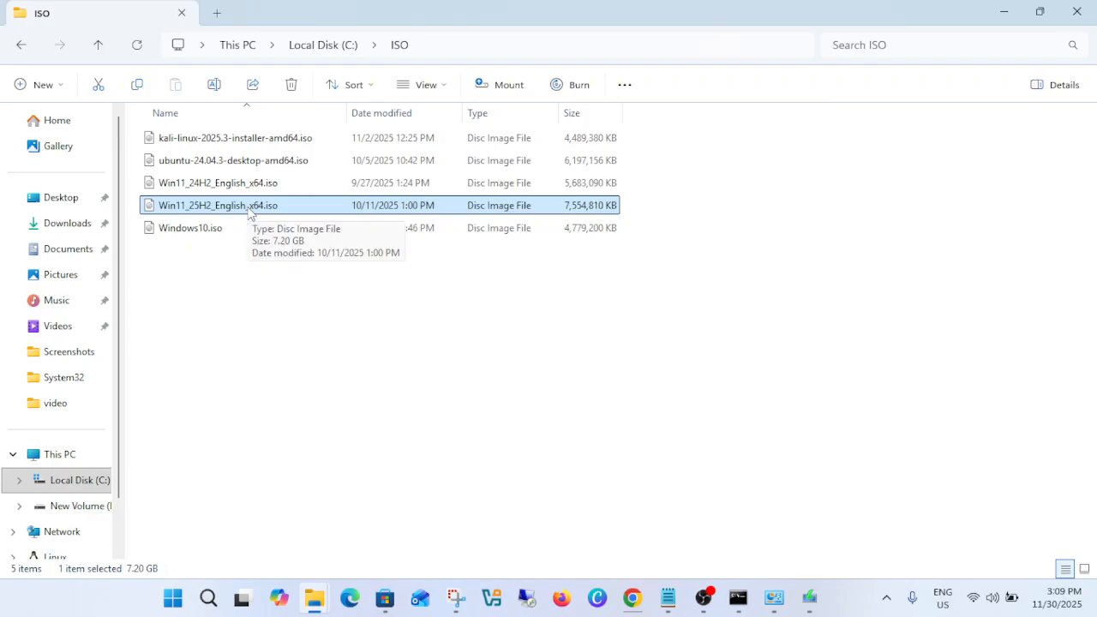
{"action": "right_click", "coordinate": [248, 213]}
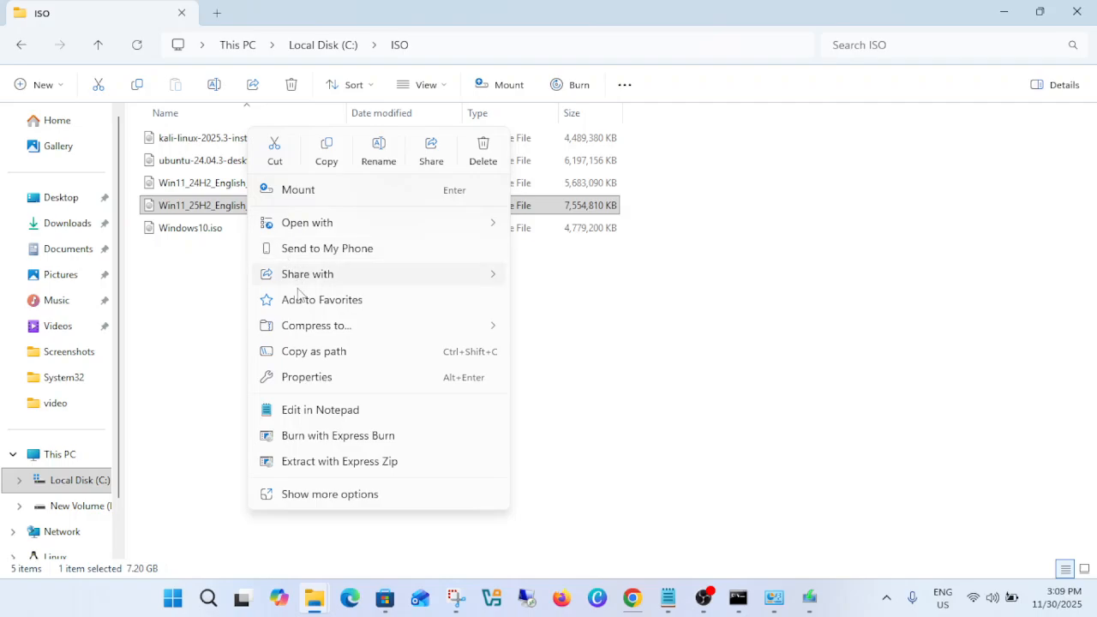
{"action": "left_click", "coordinate": [295, 192]}
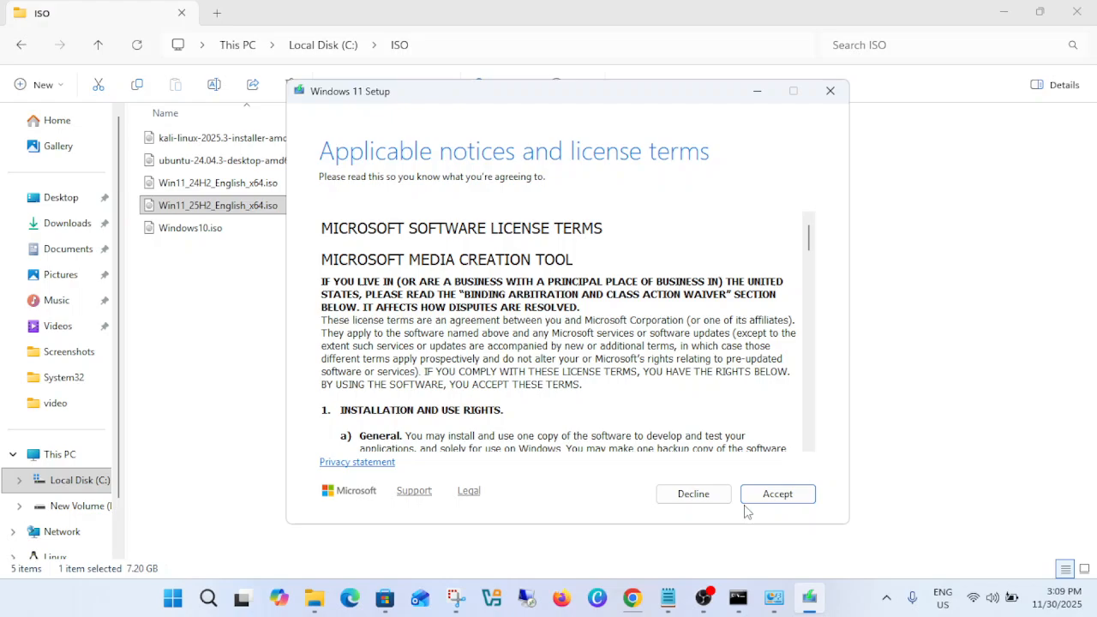
Accept the media creation tool's license terms and continue with the recommended language and edition to the media choice.
{"action": "left_click", "coordinate": [790, 495]}
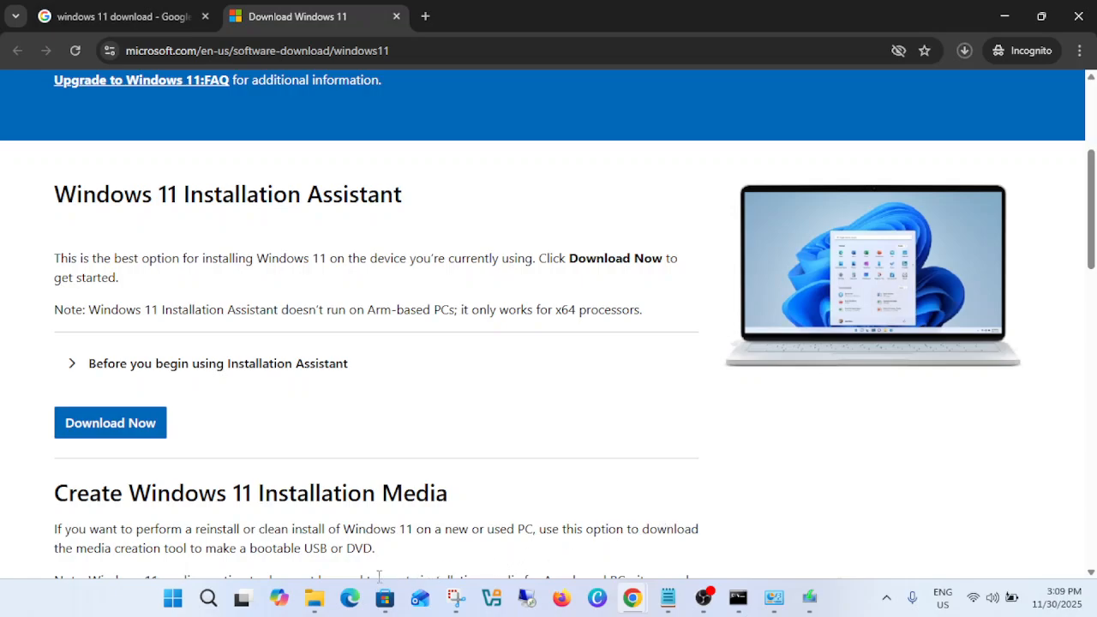
{"action": "mouse_move", "coordinate": [315, 588]}
{"action": "left_click", "coordinate": [290, 550]}
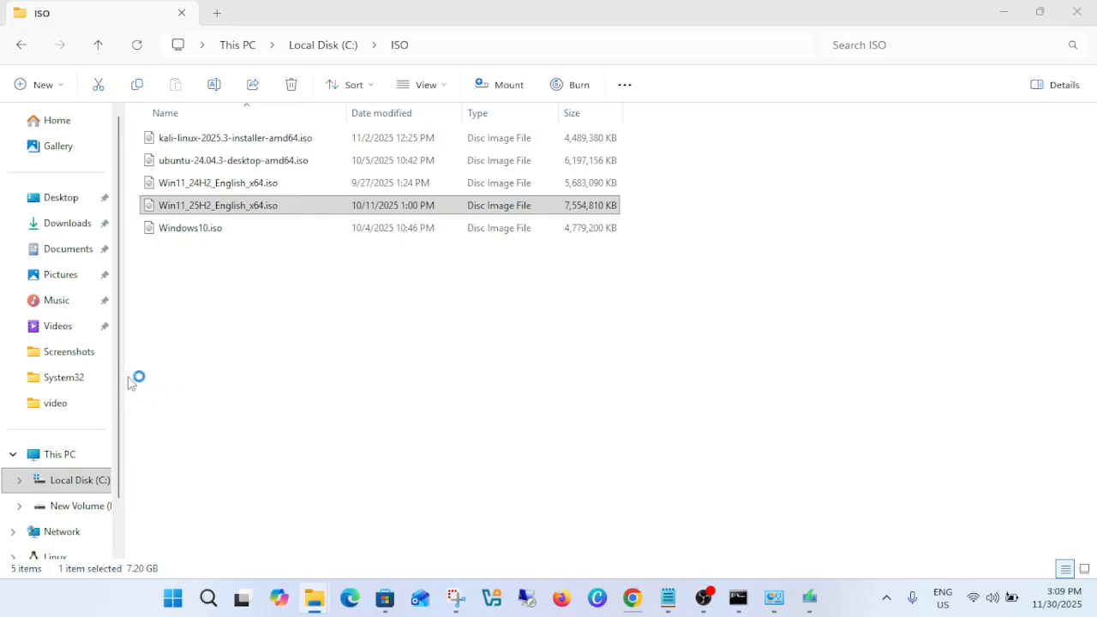
{"action": "left_click", "coordinate": [809, 598]}
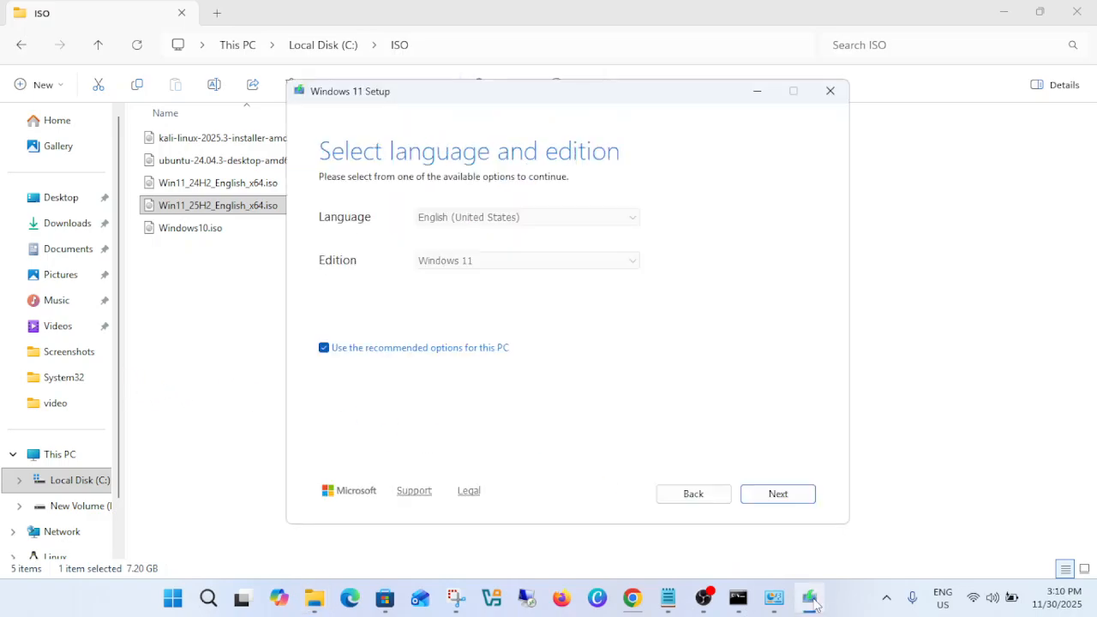
{"action": "left_click", "coordinate": [808, 495]}
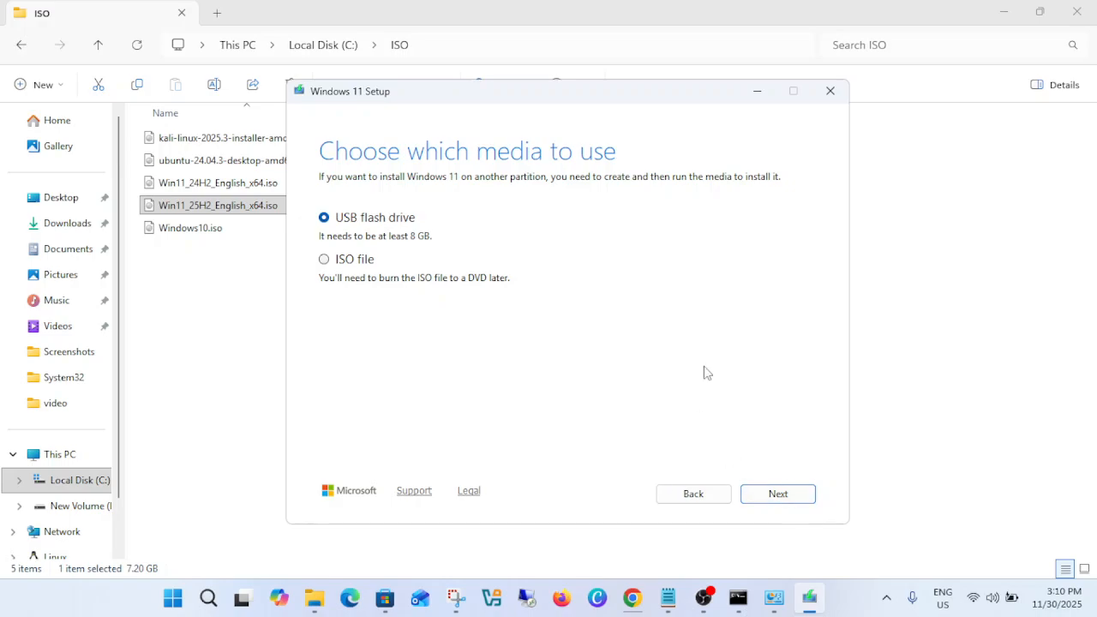
Quit the media creation tool's Windows 11 Setup, confirming the exit, and show the desktop.
{"action": "left_click", "coordinate": [831, 92]}
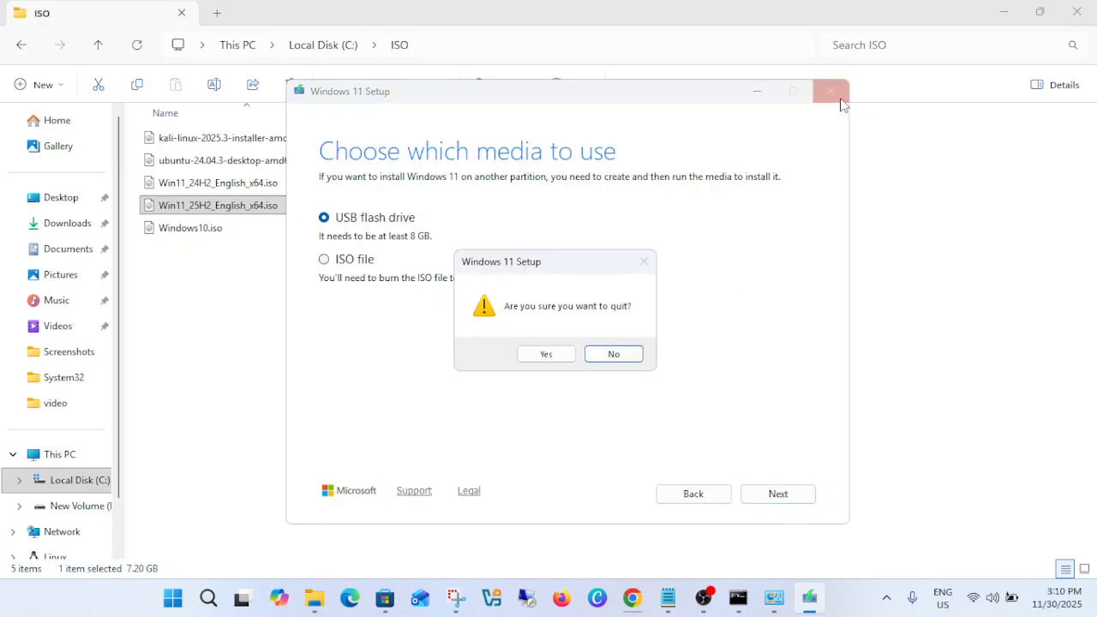
{"action": "left_click", "coordinate": [547, 355]}
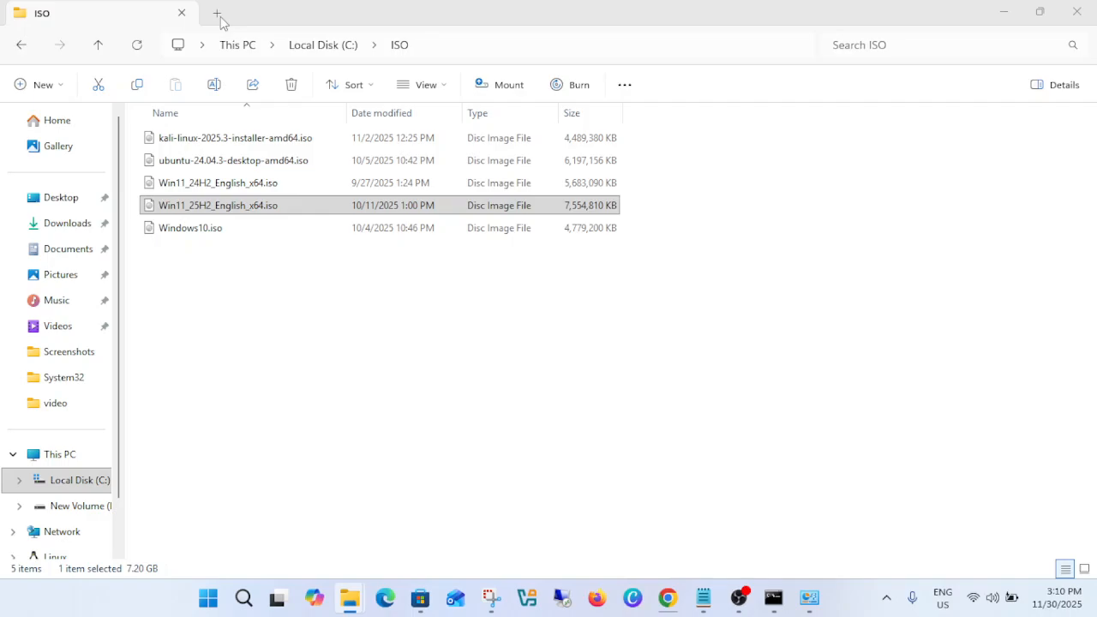
{"action": "key", "text": "super+d"}
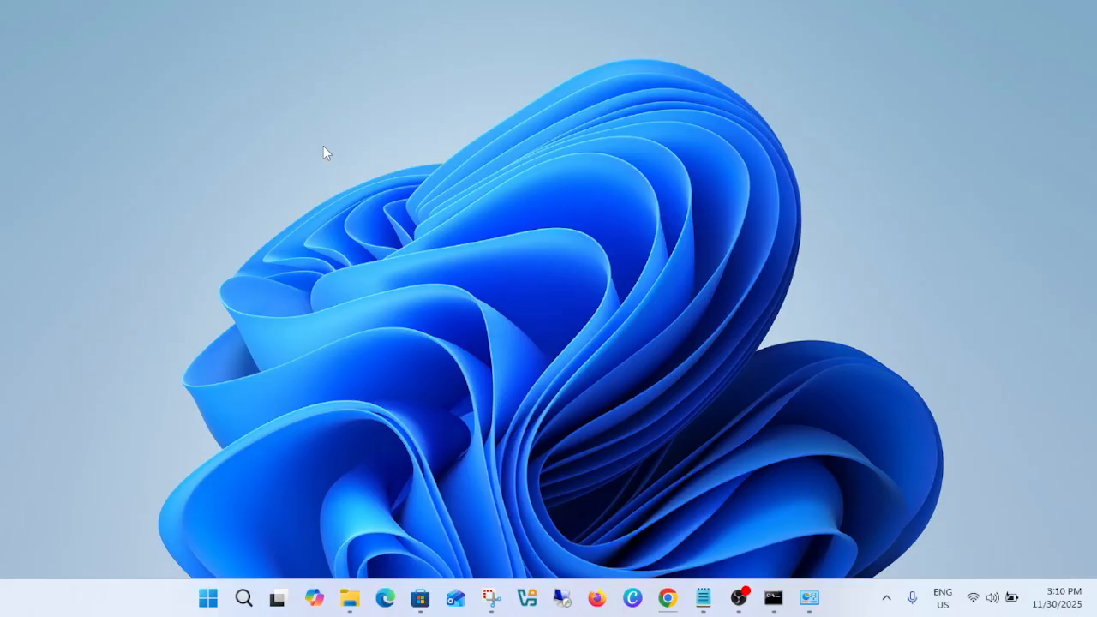
{"action": "key", "text": "alt+Tab"}
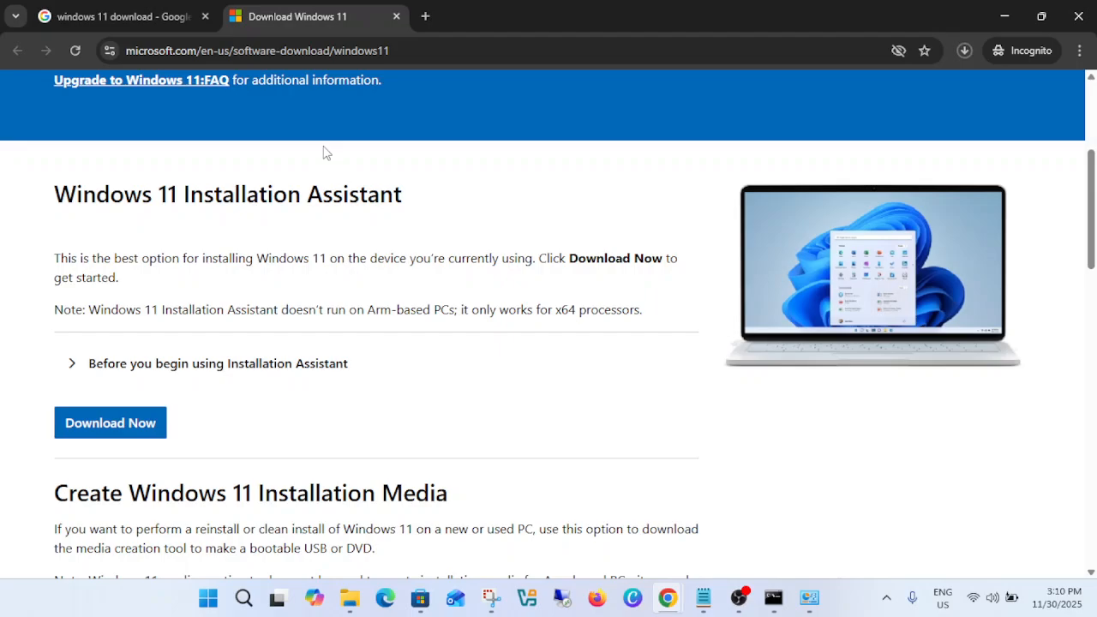
{"action": "key", "text": "super+d"}
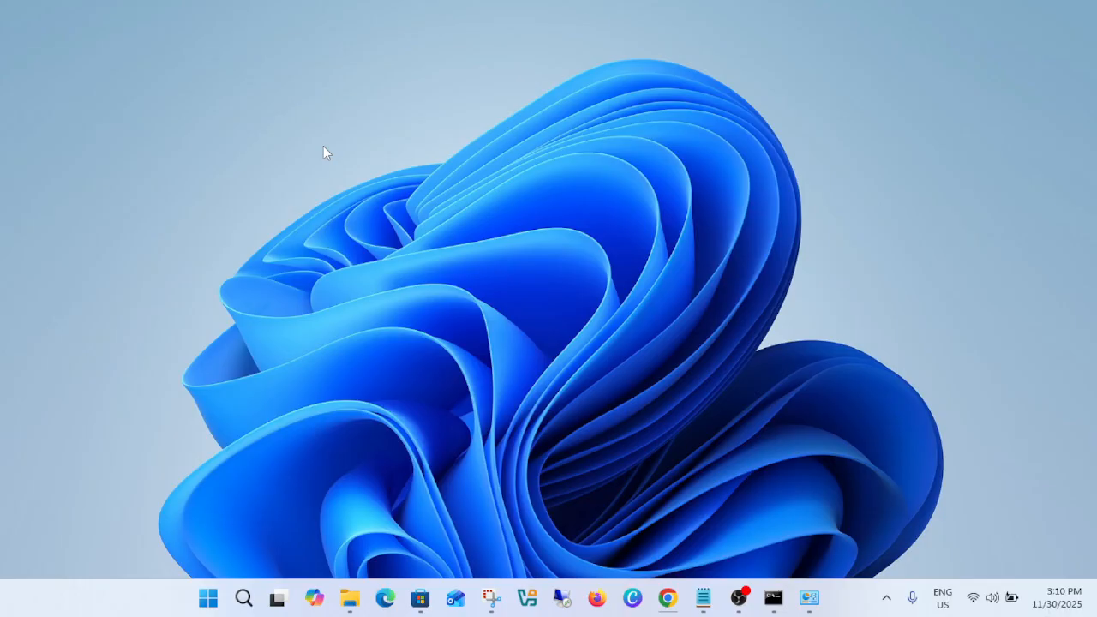
Open a new File Explorer window and go to the ISO folder on Local Disk (C:).
{"action": "key", "text": "super+e"}
{"action": "scroll", "coordinate": [206, 403], "scroll_direction": "down", "scroll_amount": 2}
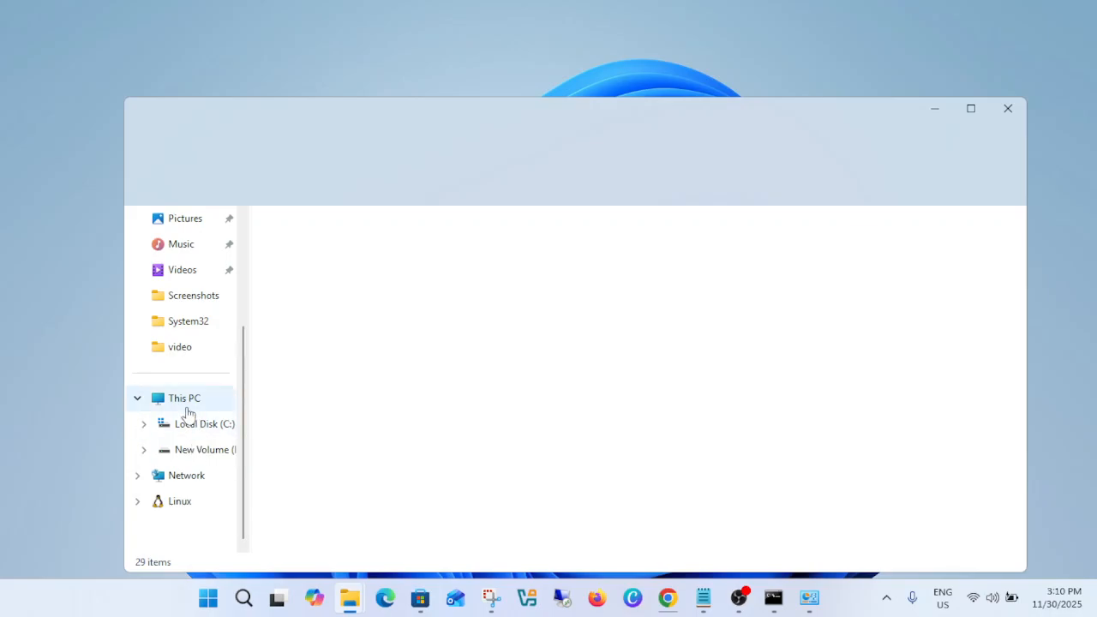
{"action": "left_click", "coordinate": [184, 408]}
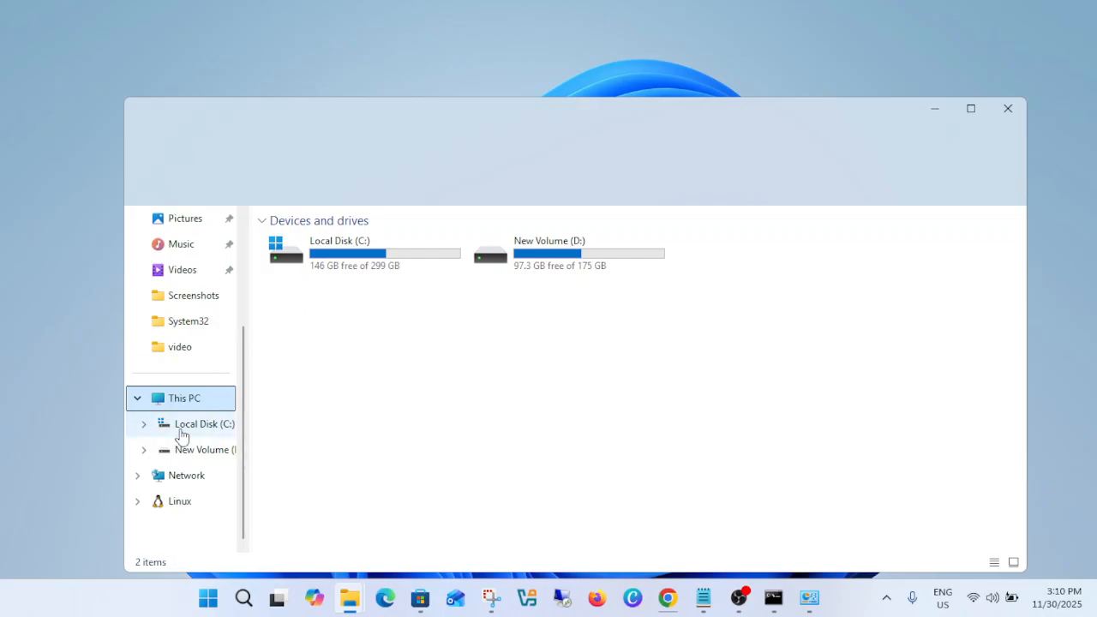
{"action": "double_click", "coordinate": [394, 265]}
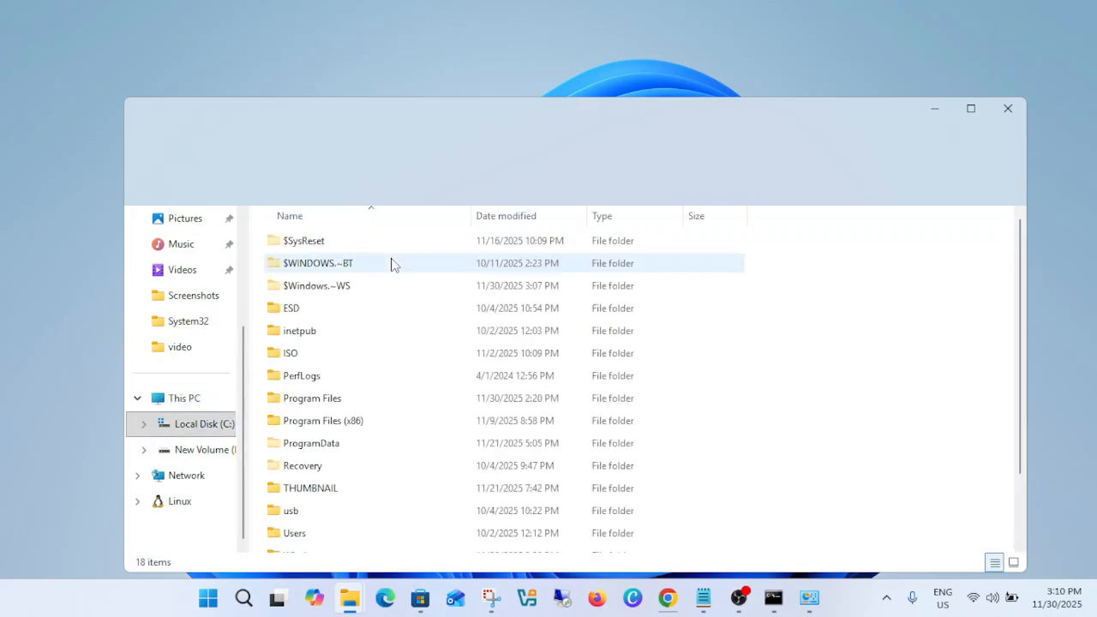
{"action": "scroll", "coordinate": [340, 396], "scroll_direction": "down", "scroll_amount": 2}
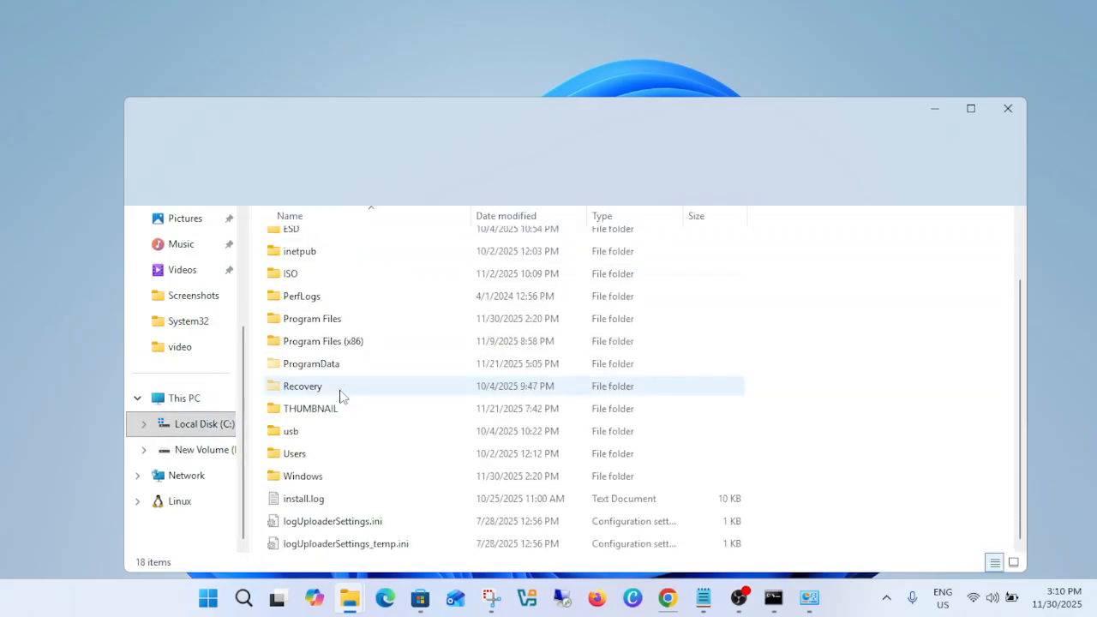
{"action": "double_click", "coordinate": [322, 279]}
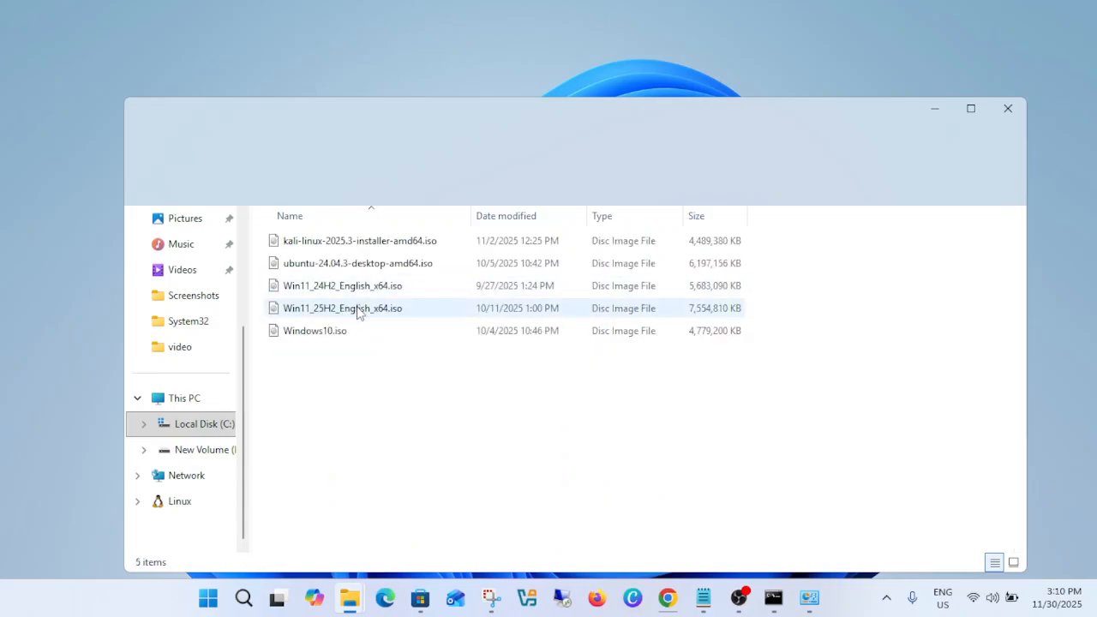
Mount Win11_25H2_English_x64.iso, allowing the file to open despite the security warning.
{"action": "left_click", "coordinate": [358, 312]}
{"action": "right_click", "coordinate": [360, 313]}
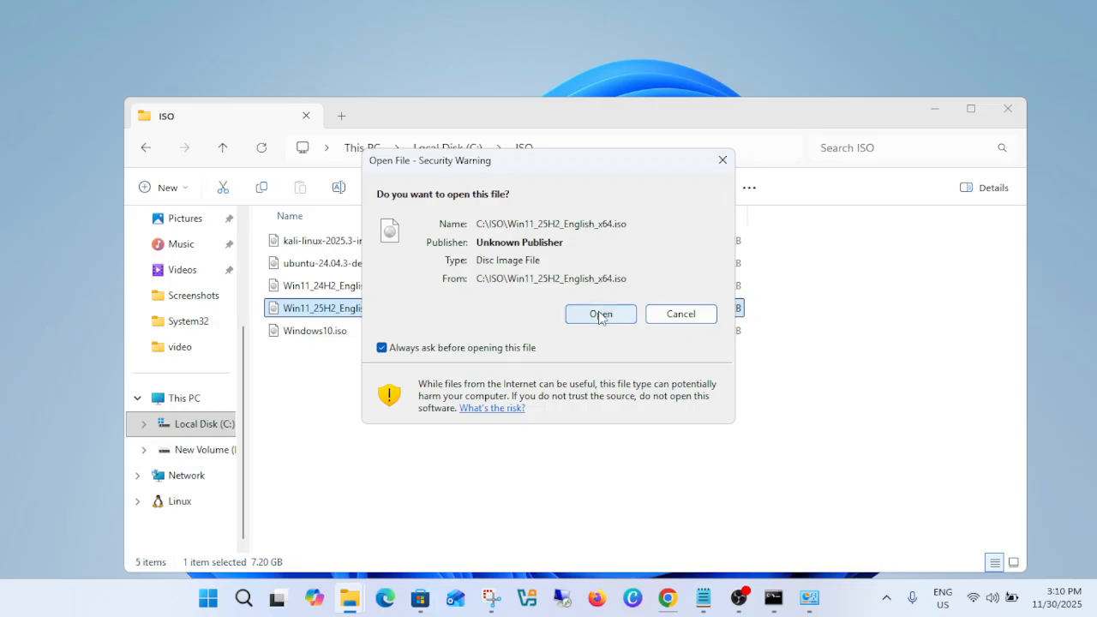
{"action": "left_click", "coordinate": [591, 316]}
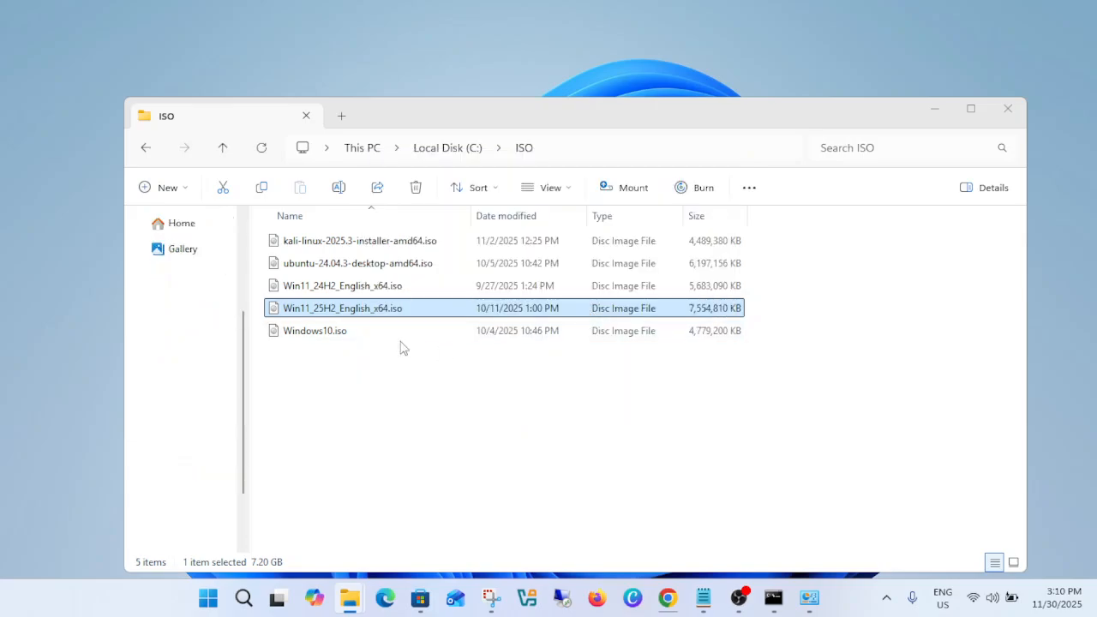
Open the mounted DVD Drive (E:) from This PC to show the installation files.
{"action": "left_click", "coordinate": [192, 429]}
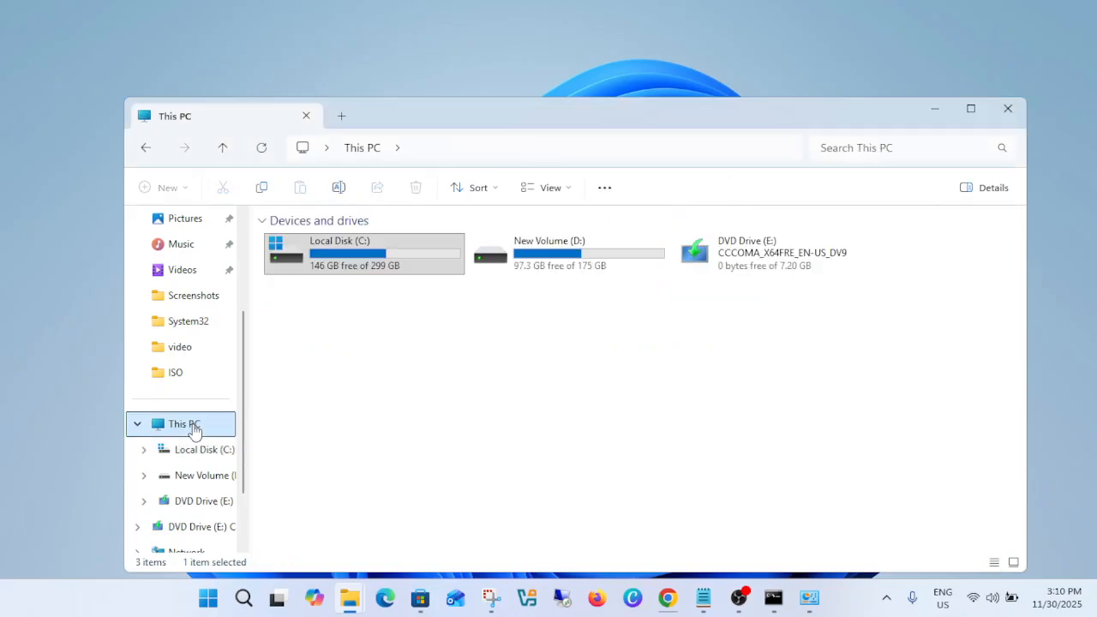
{"action": "left_click", "coordinate": [776, 257]}
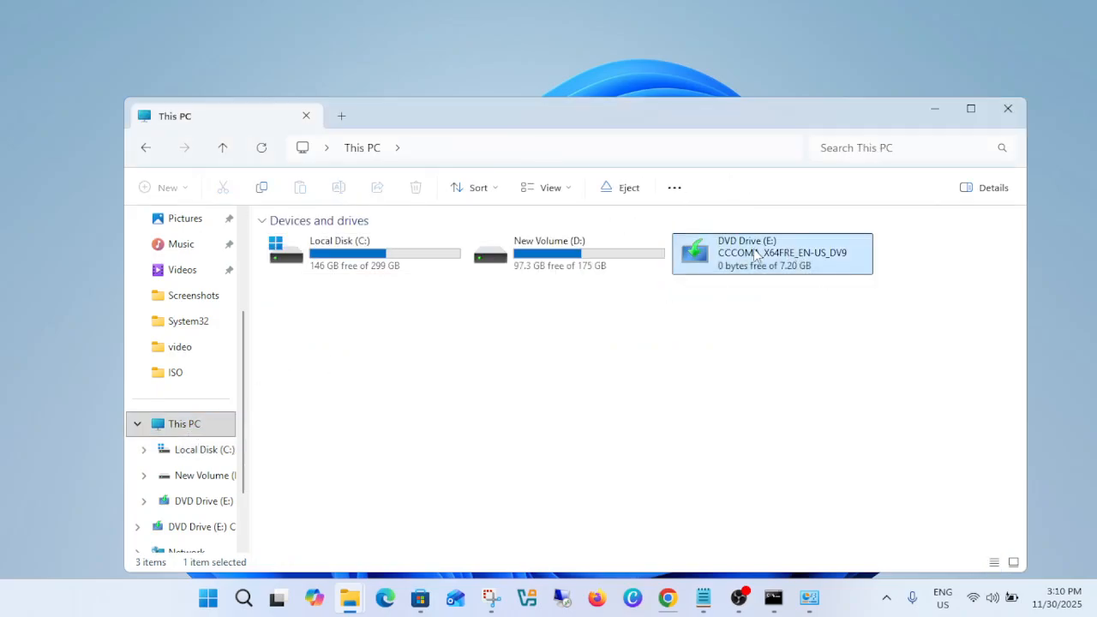
{"action": "right_click", "coordinate": [757, 254]}
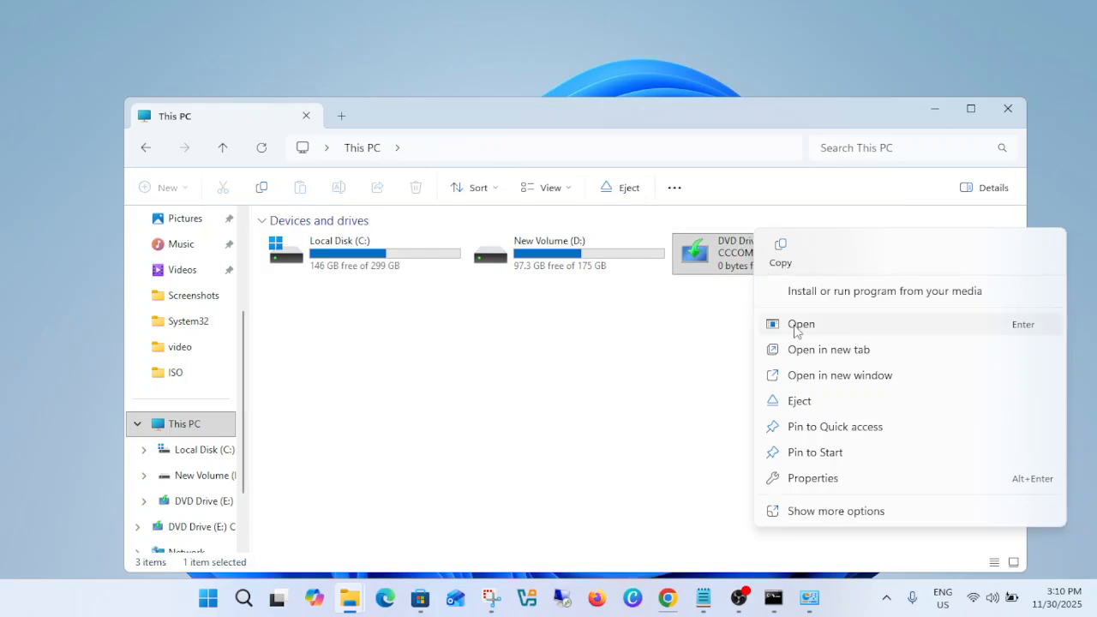
{"action": "left_click", "coordinate": [799, 324]}
Launch setup.exe from the mounted drive as administrator and continue past the Install Windows 11 page.
{"action": "left_click", "coordinate": [324, 404]}
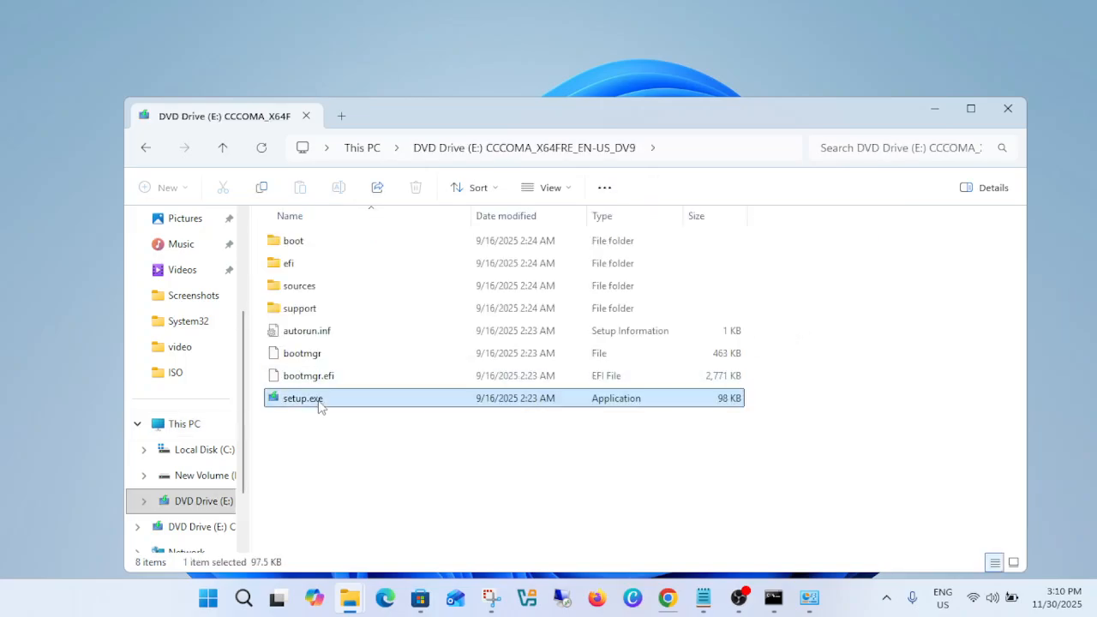
{"action": "right_click", "coordinate": [329, 405]}
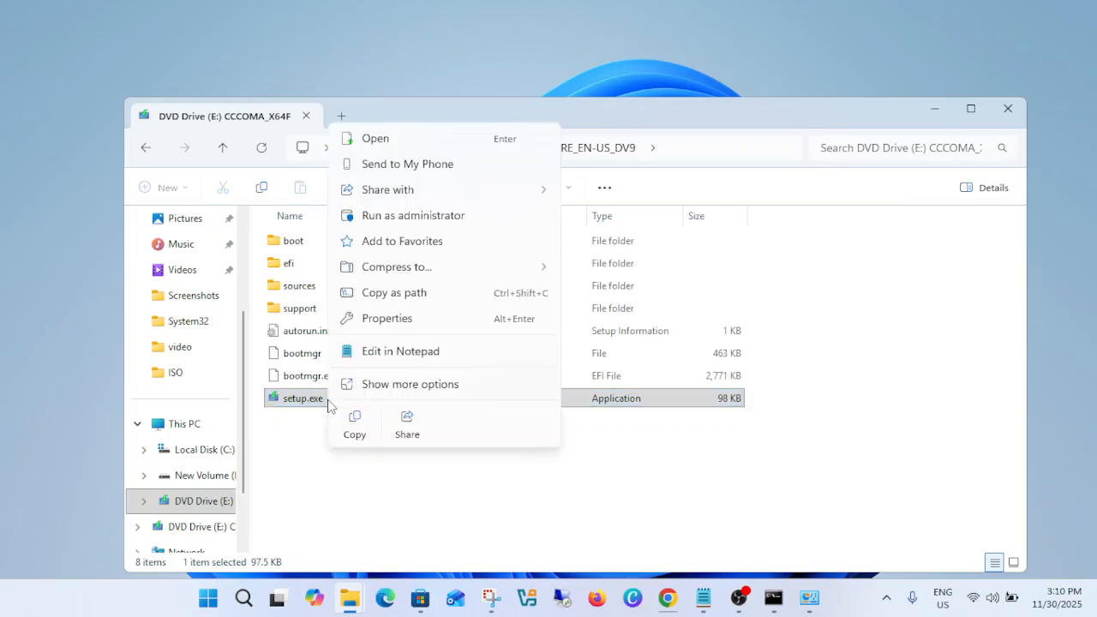
{"action": "left_click", "coordinate": [451, 215]}
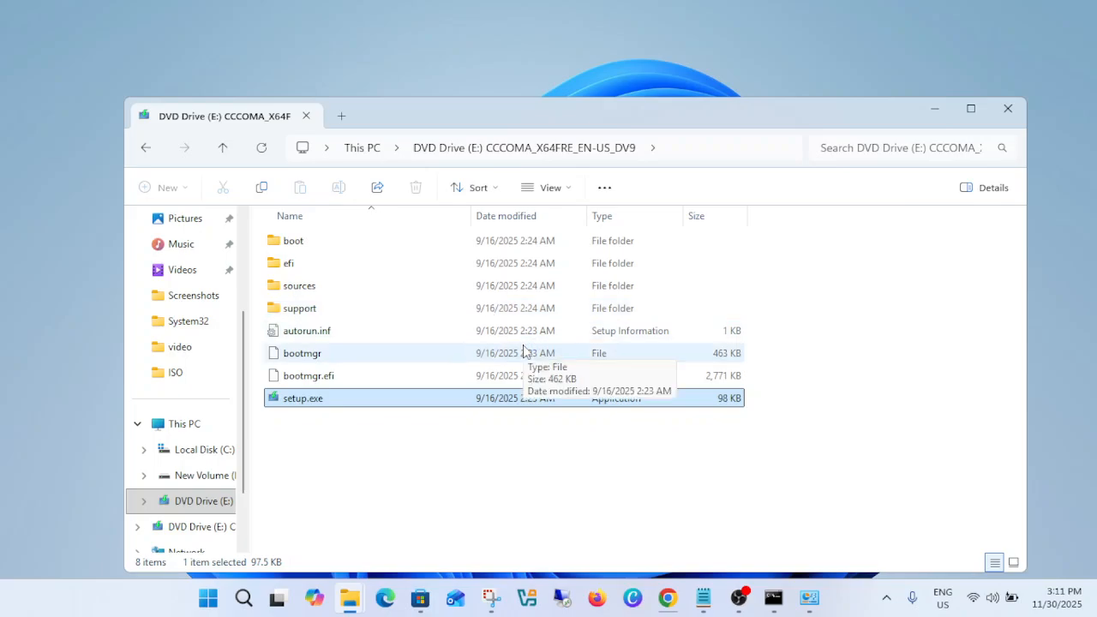
{"action": "double_click", "coordinate": [421, 399]}
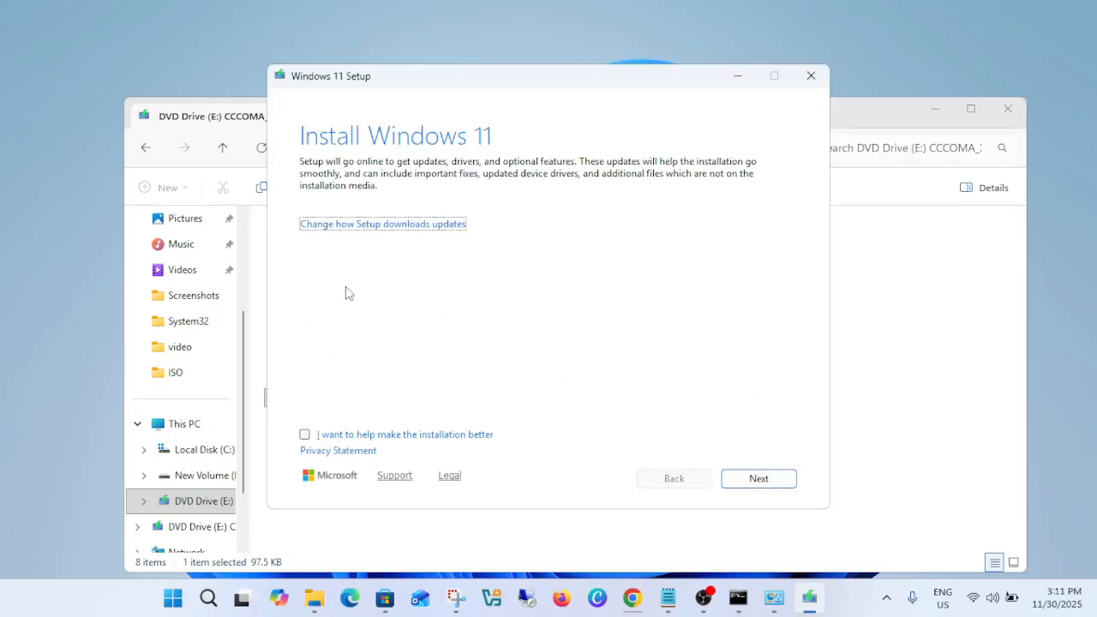
{"action": "left_click", "coordinate": [769, 474]}
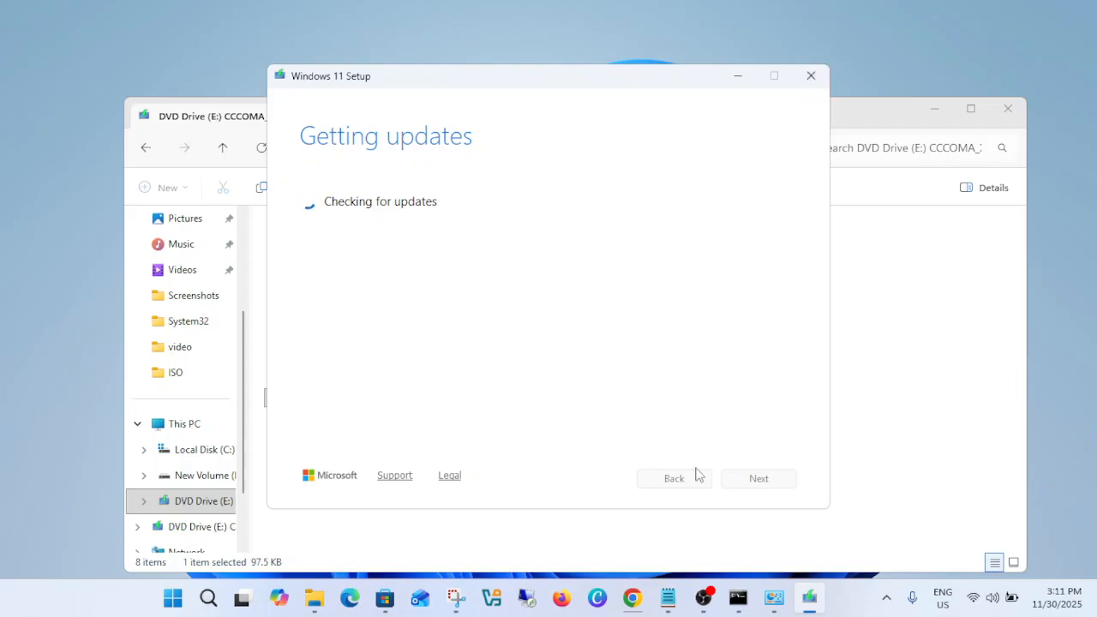
Switch to the Chrome window, search for "rufus" in a new tab and open the official rufus.ie site.
{"action": "mouse_move", "coordinate": [639, 602]}
{"action": "left_click", "coordinate": [733, 516]}
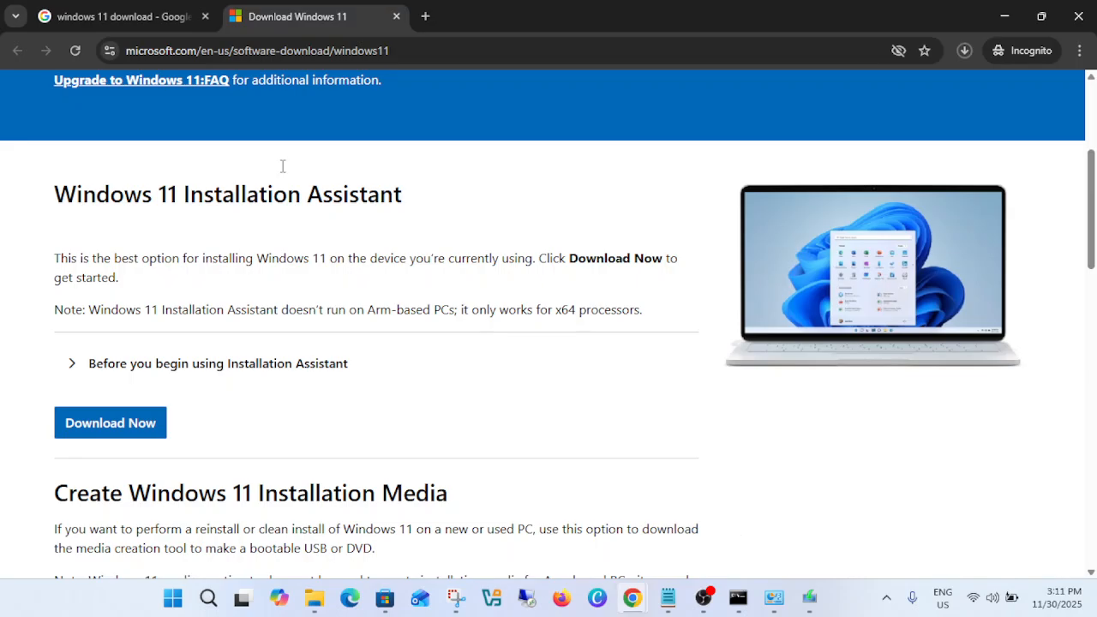
{"action": "left_click", "coordinate": [426, 16]}
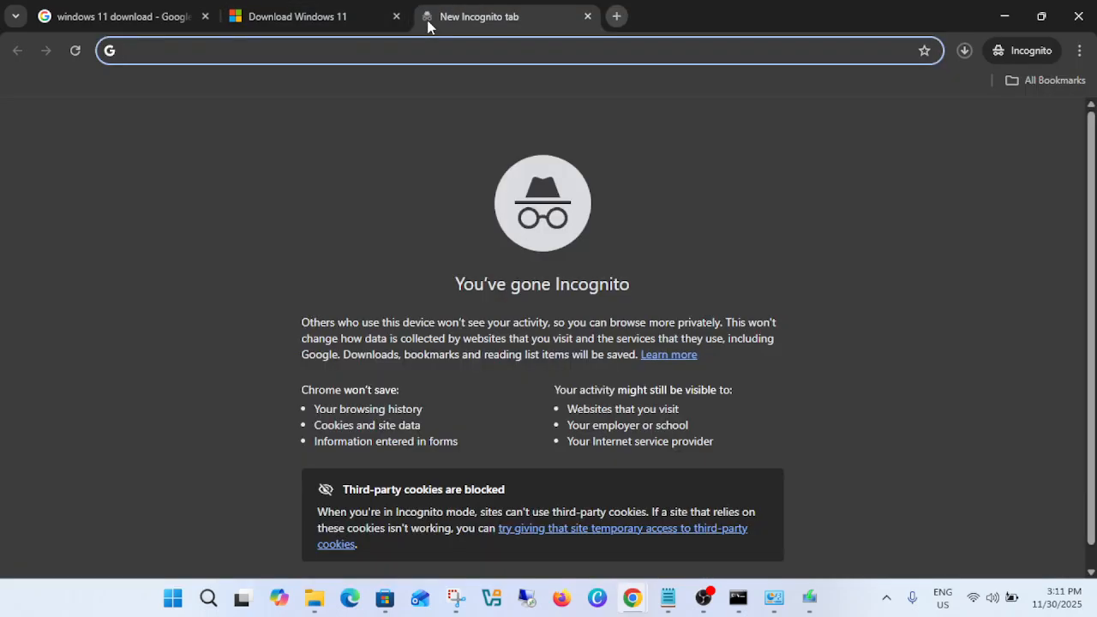
{"action": "type", "text": "rufus"}
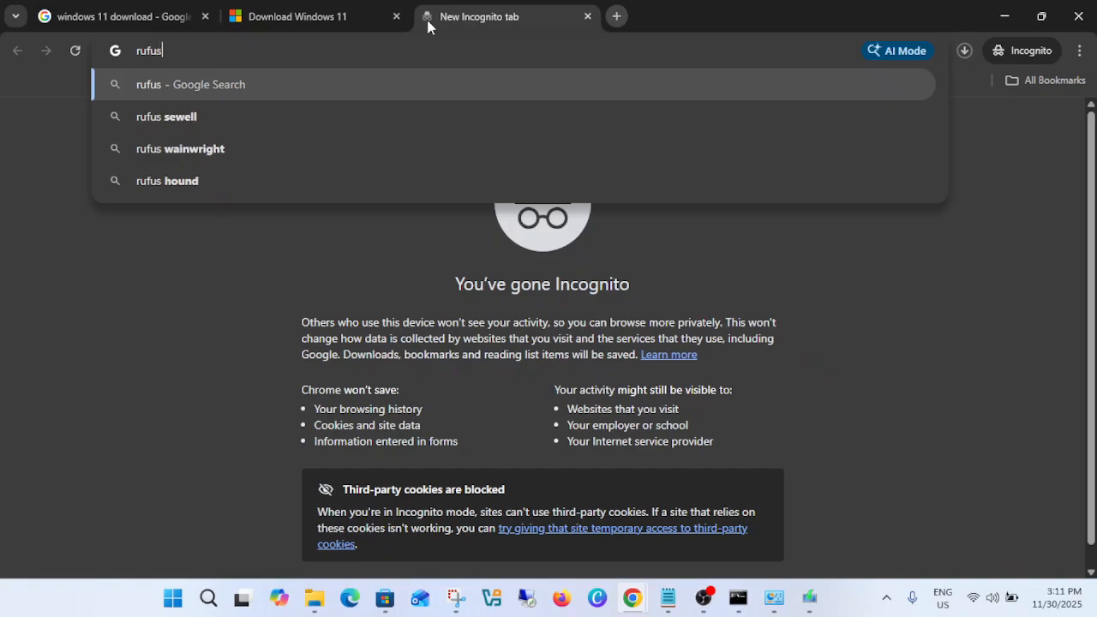
{"action": "key", "text": "Return"}
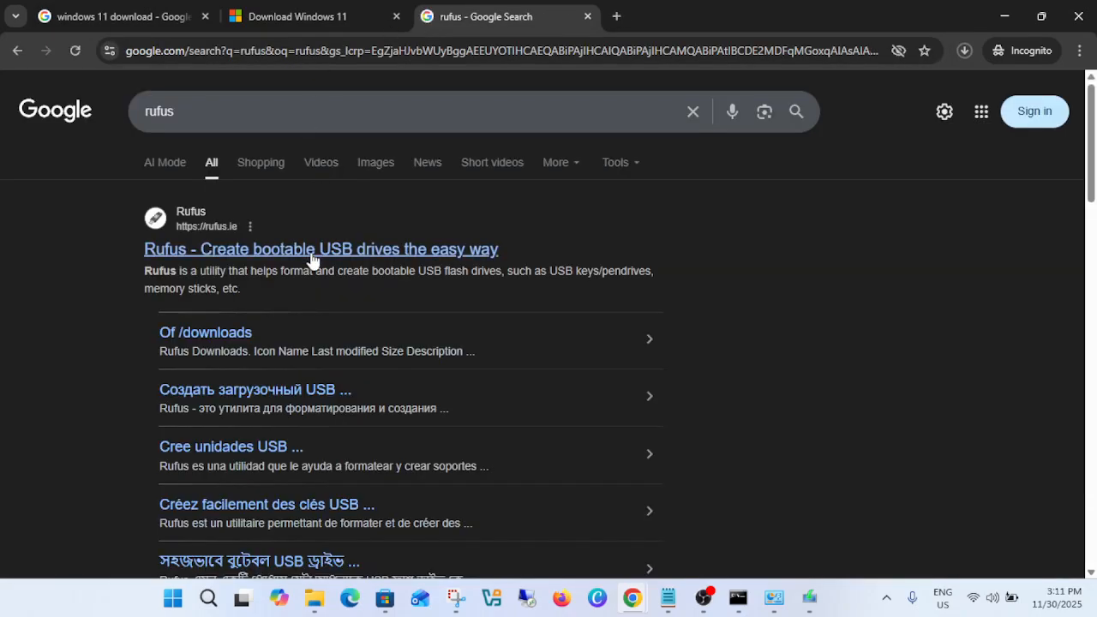
{"action": "left_click", "coordinate": [312, 253]}
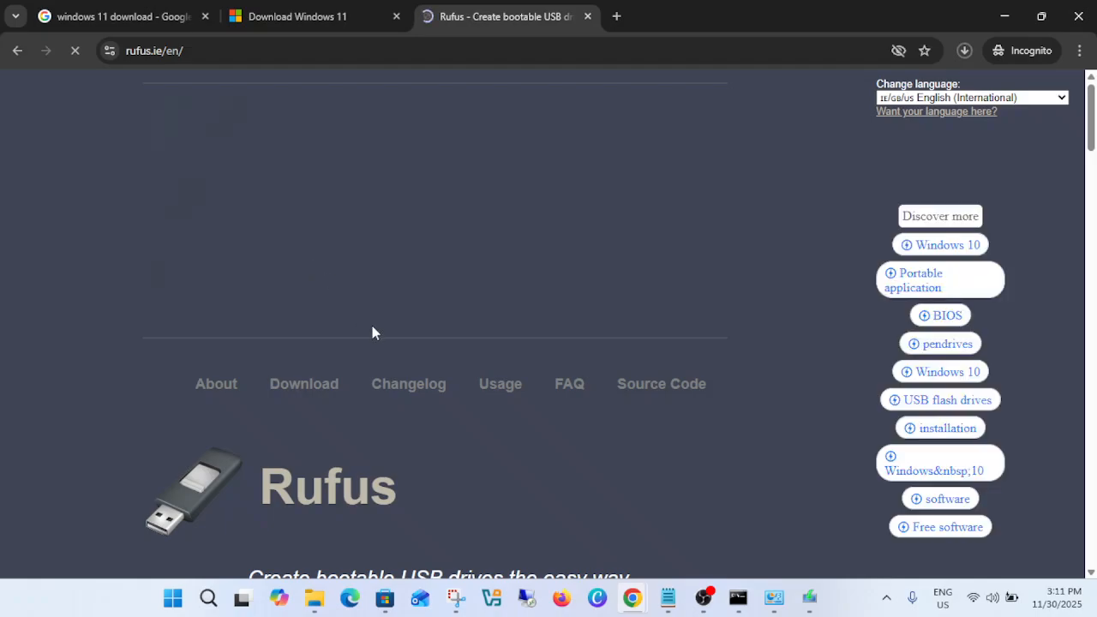
Download the standard Windows x64 release rufus-4.11.exe, dismissing the ad, and save it to the Downloads folder.
{"action": "scroll", "coordinate": [372, 326], "scroll_direction": "down", "scroll_amount": 3}
{"action": "scroll", "coordinate": [372, 326], "scroll_direction": "down", "scroll_amount": 5}
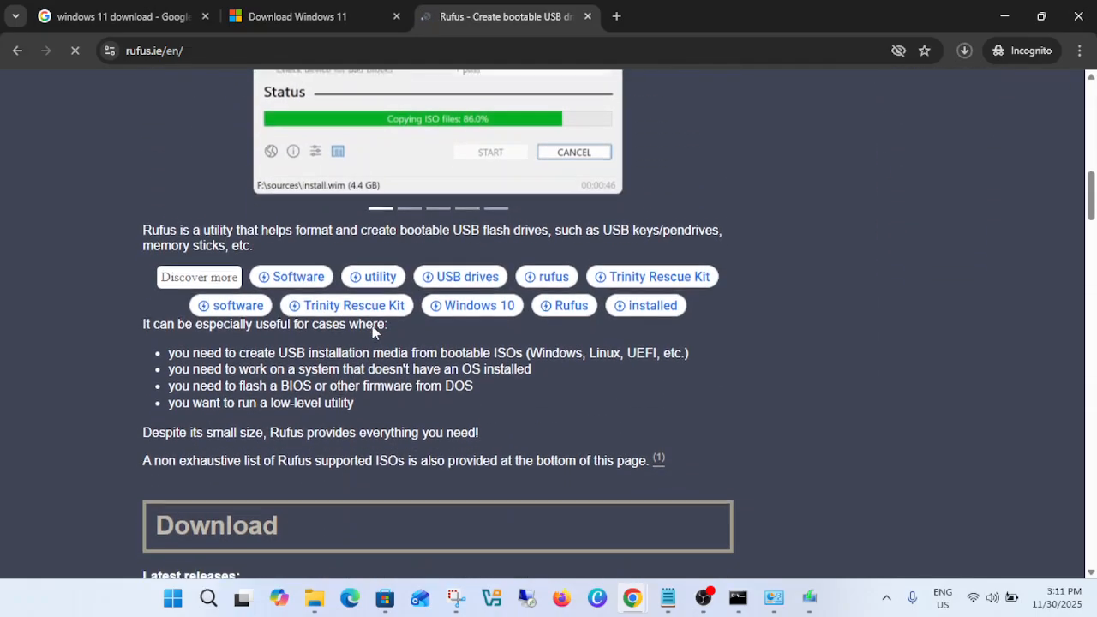
{"action": "scroll", "coordinate": [372, 326], "scroll_direction": "down", "scroll_amount": 3}
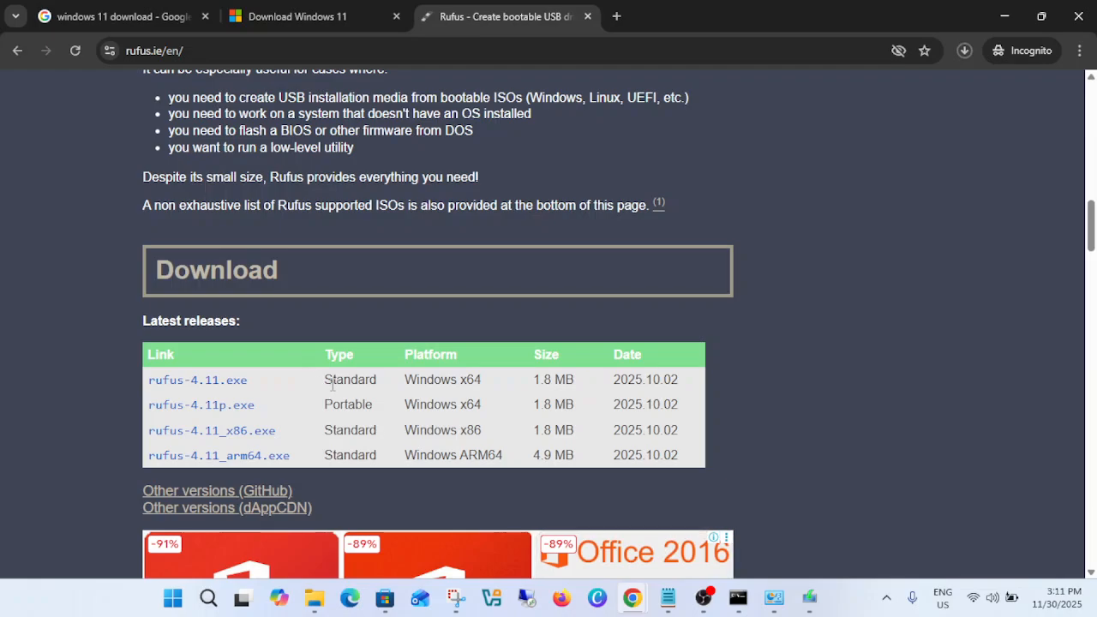
{"action": "left_click", "coordinate": [206, 381]}
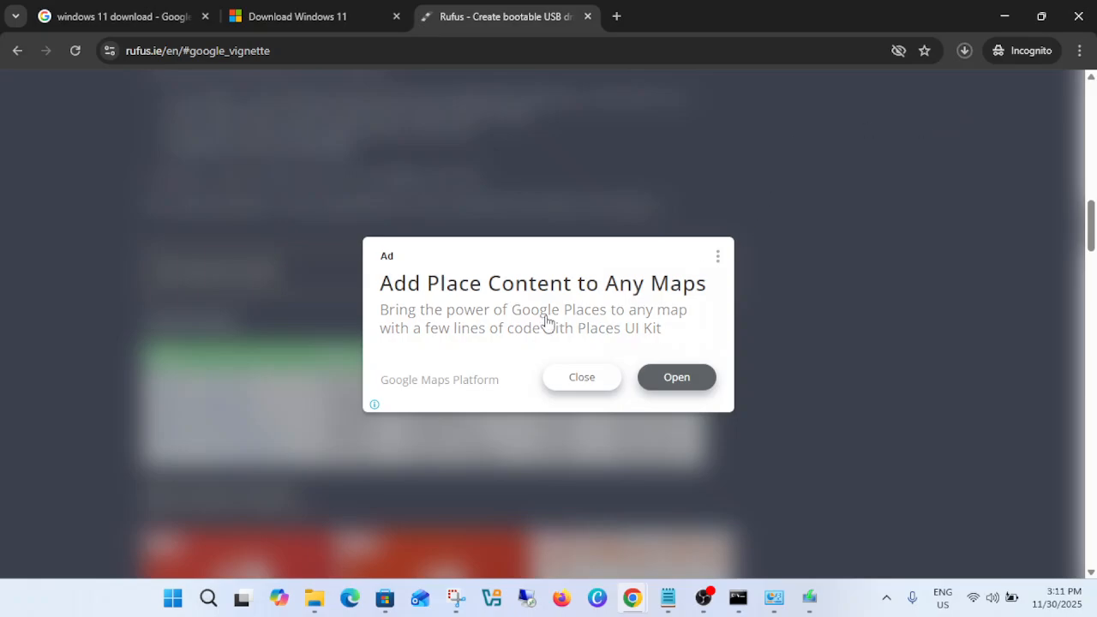
{"action": "left_click", "coordinate": [581, 379]}
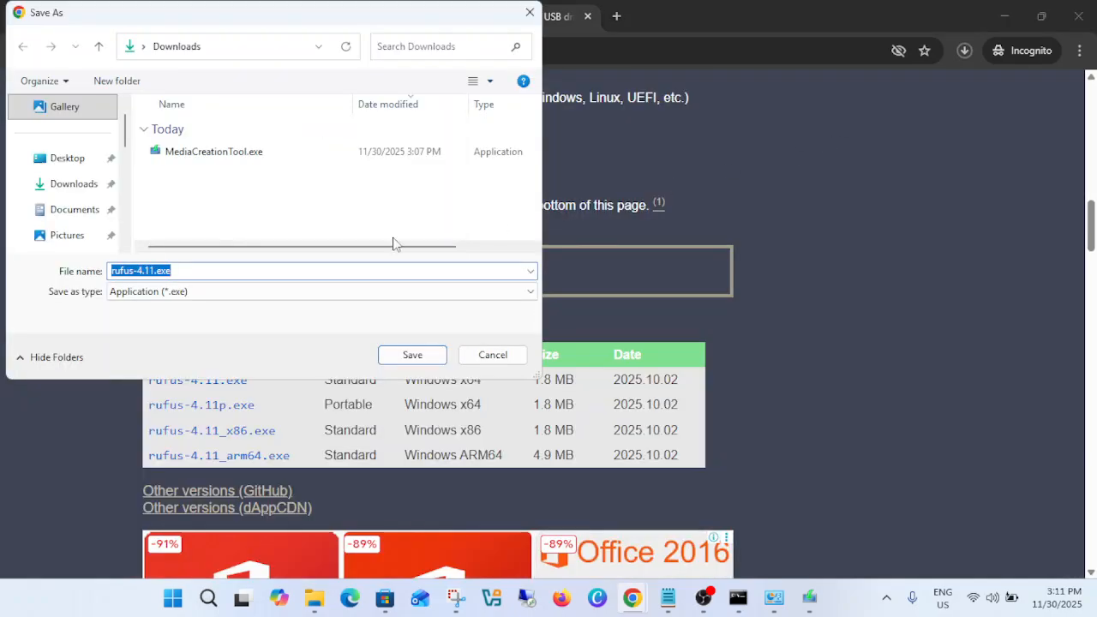
{"action": "left_click", "coordinate": [72, 191]}
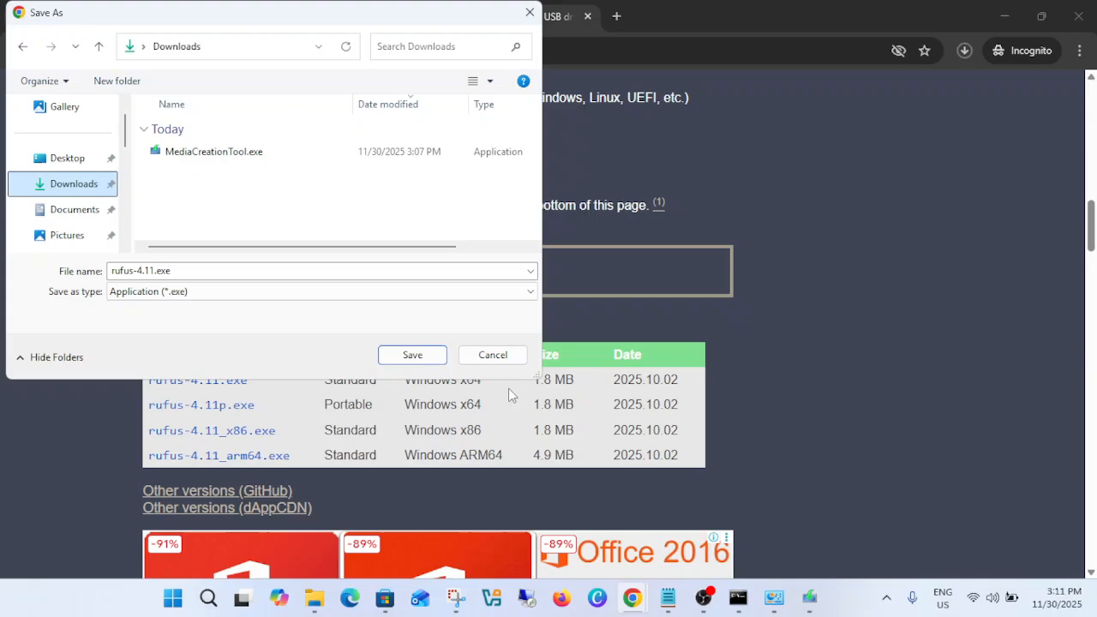
{"action": "left_click", "coordinate": [429, 362]}
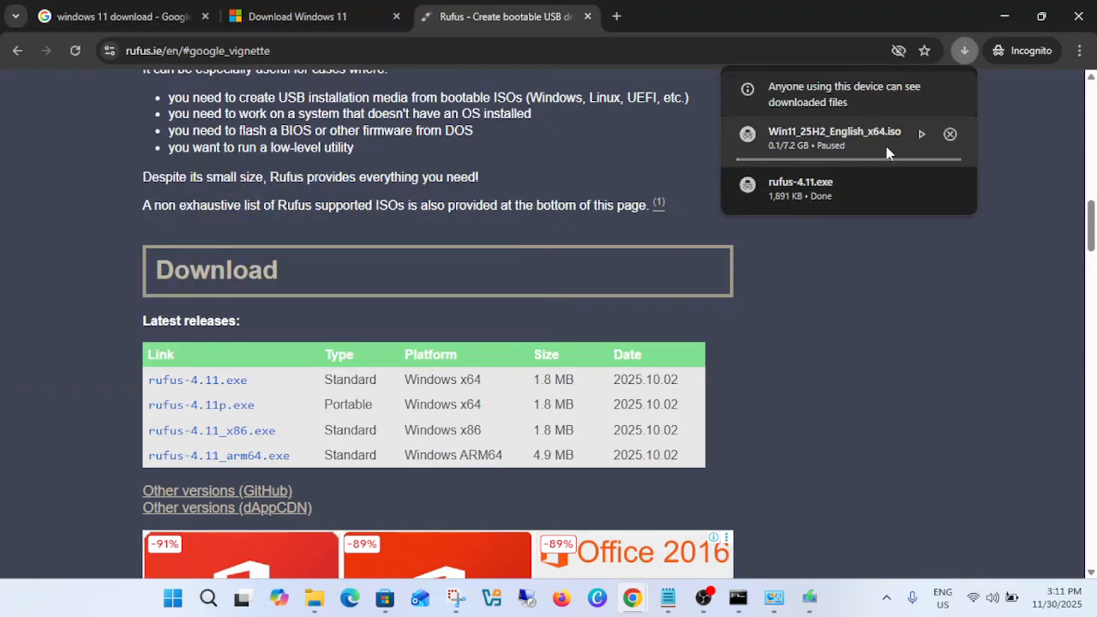
Launch the downloaded rufus-4.11.exe and minimize the browser window.
{"action": "mouse_move", "coordinate": [828, 186]}
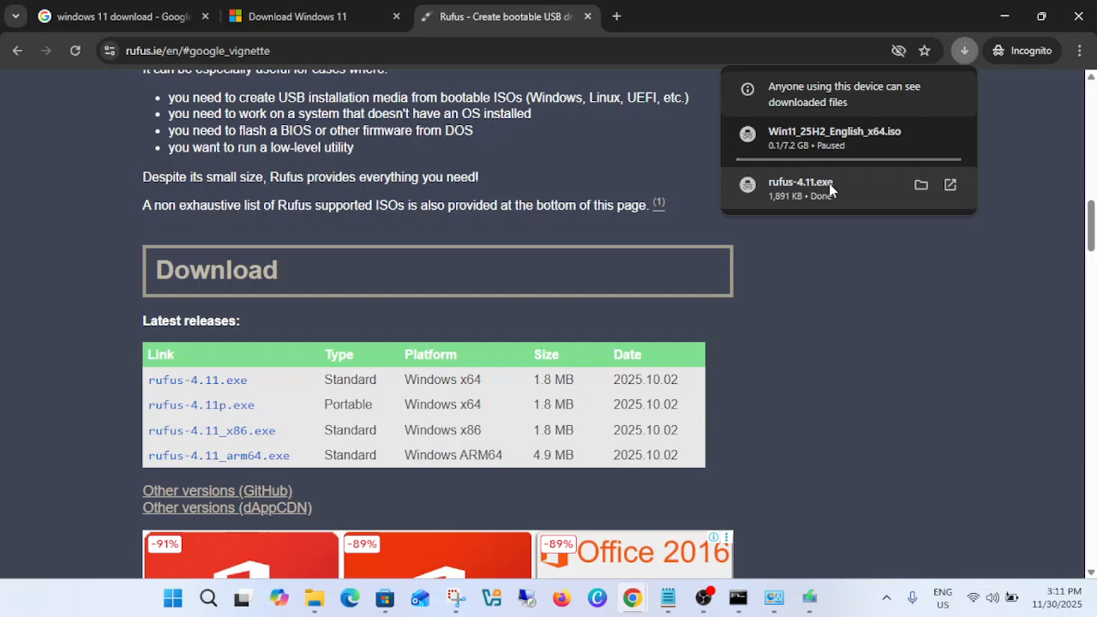
{"action": "left_click", "coordinate": [921, 185]}
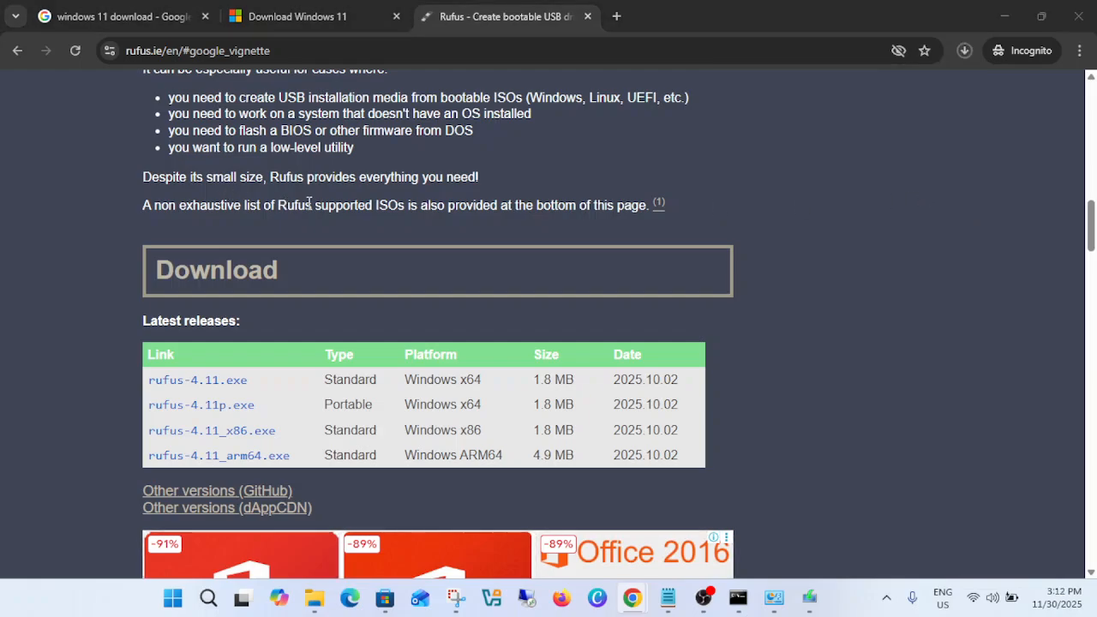
{"action": "left_click", "coordinate": [999, 18]}
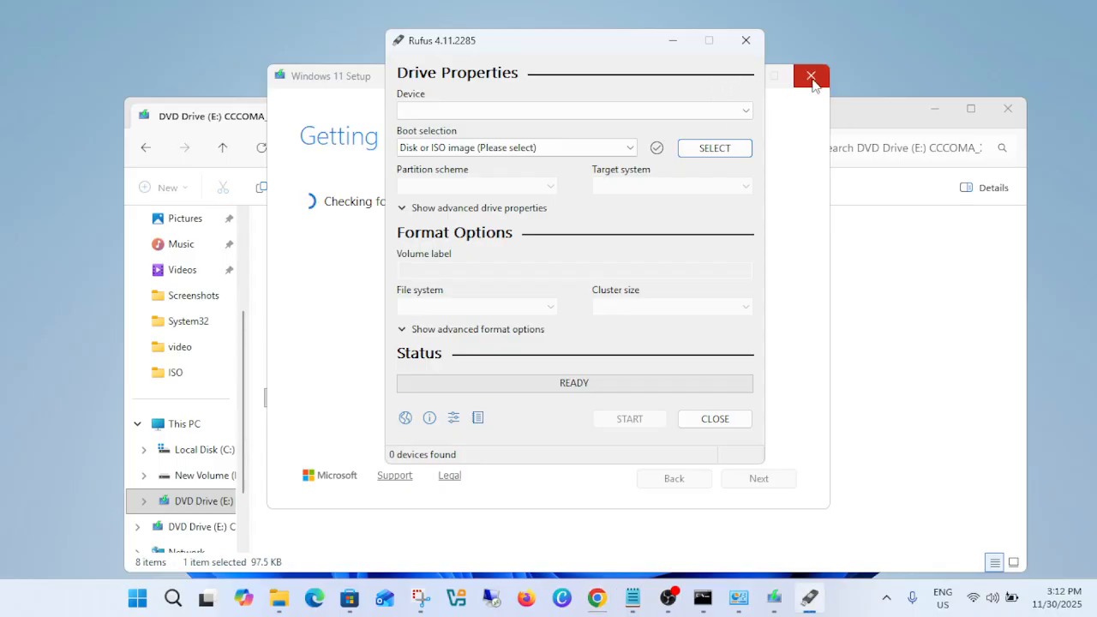
Load Win11_25H2_English_x64.iso from the ISO folder as the Rufus boot image and open the device list.
{"action": "left_click", "coordinate": [731, 151]}
{"action": "left_click", "coordinate": [611, 249]}
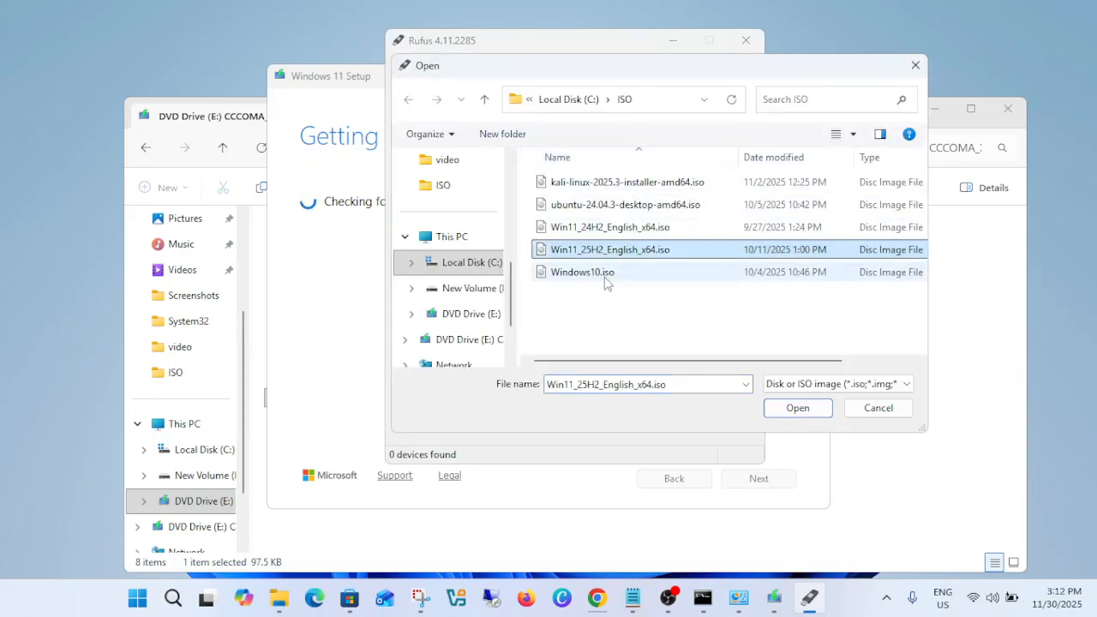
{"action": "left_click", "coordinate": [796, 410]}
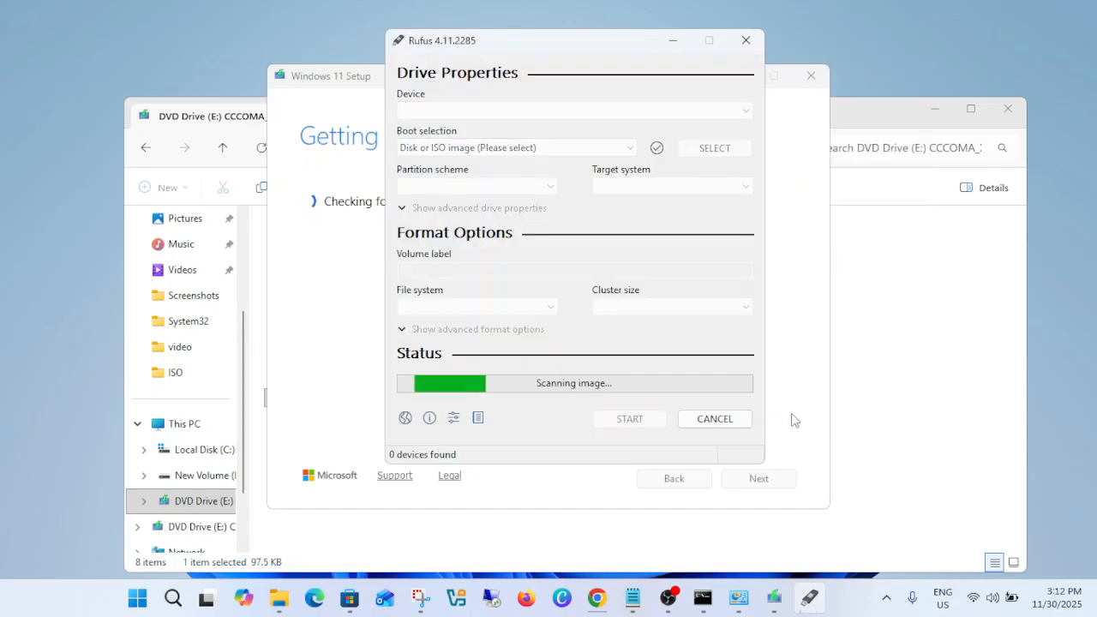
{"action": "left_click", "coordinate": [476, 115]}
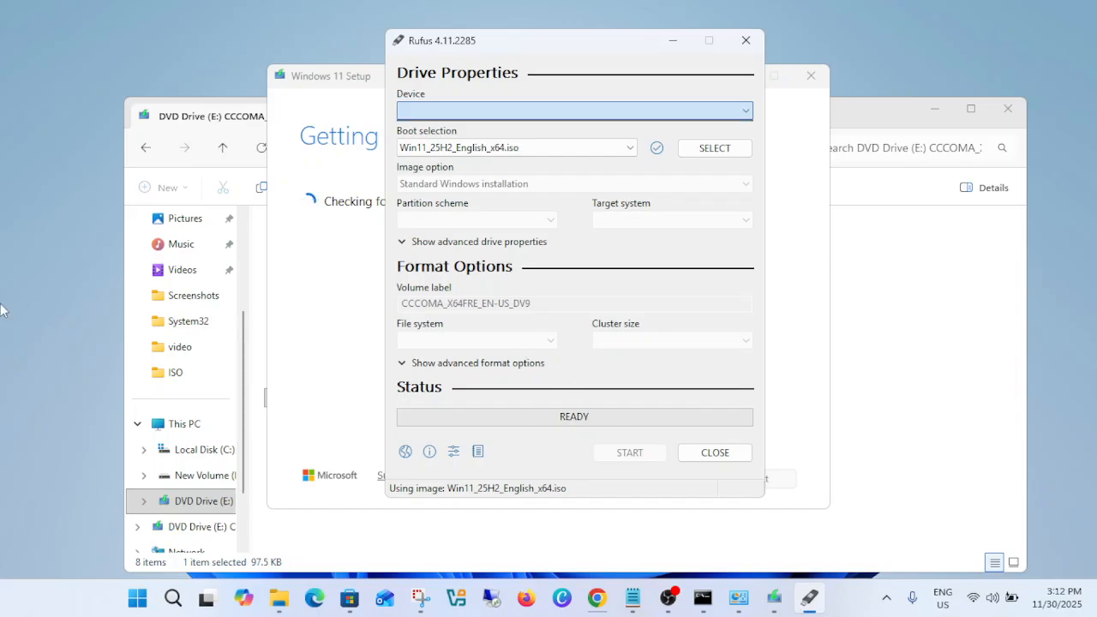
Close Rufus and quit Windows 11 Setup, confirming the exit.
{"action": "left_click", "coordinate": [748, 42]}
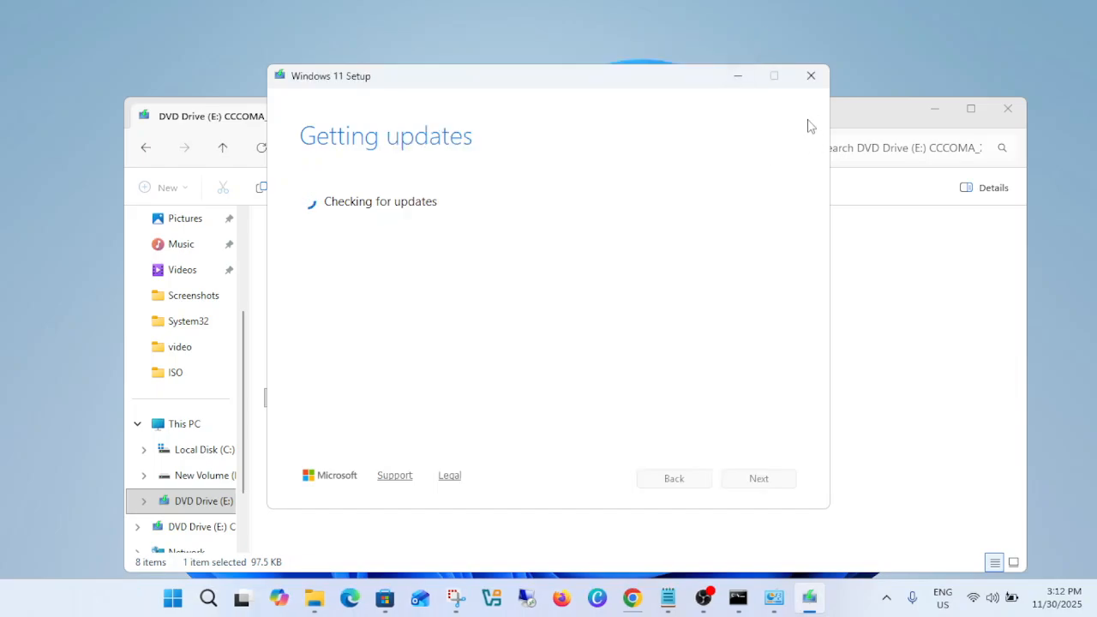
{"action": "left_click", "coordinate": [810, 76]}
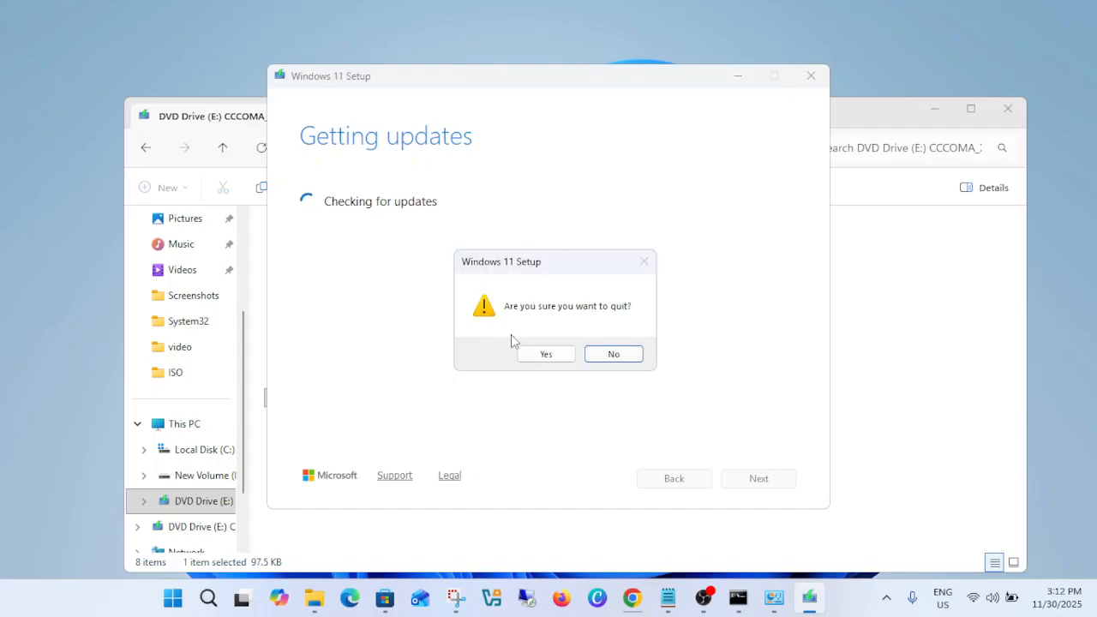
{"action": "left_click", "coordinate": [546, 354]}
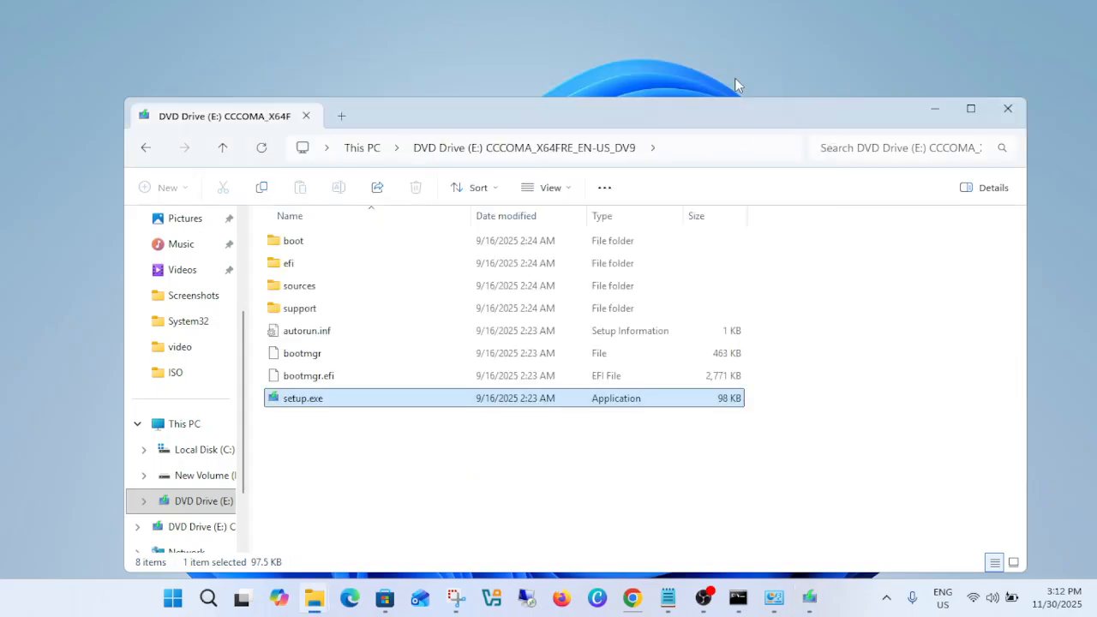
Close the File Explorer window showing the mounted DVD drive and refresh the desktop.
{"action": "left_click", "coordinate": [1001, 116]}
{"action": "right_click", "coordinate": [532, 147]}
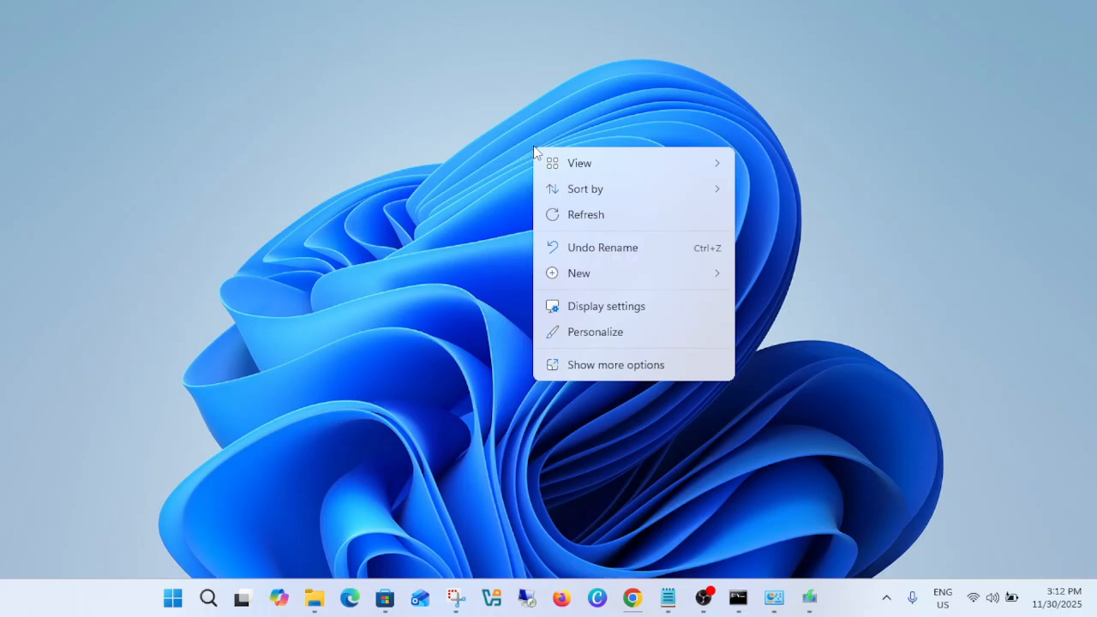
{"action": "left_click", "coordinate": [608, 222]}
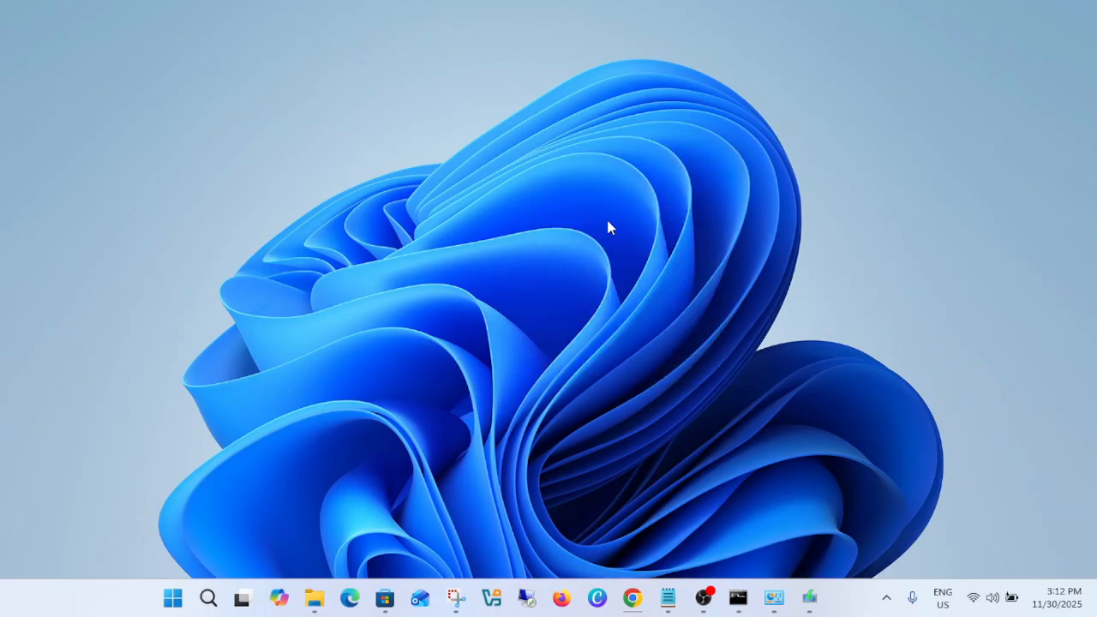